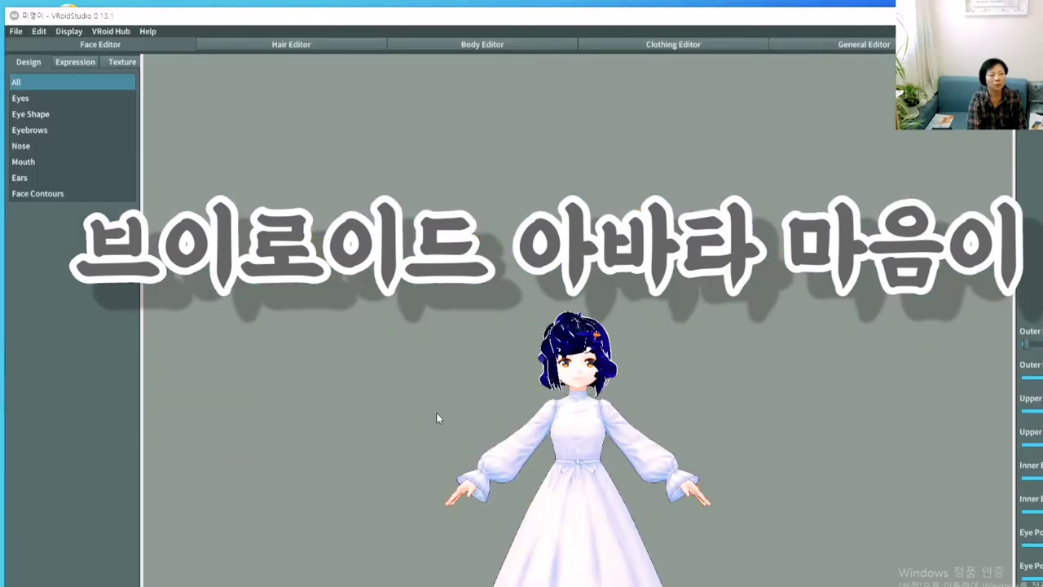
# - Paint the long-sleeve dress texture's sleeves, bodice and skirt yellow with a thicker brush, and its waist bow blue
pyautogui.click(867, 46)
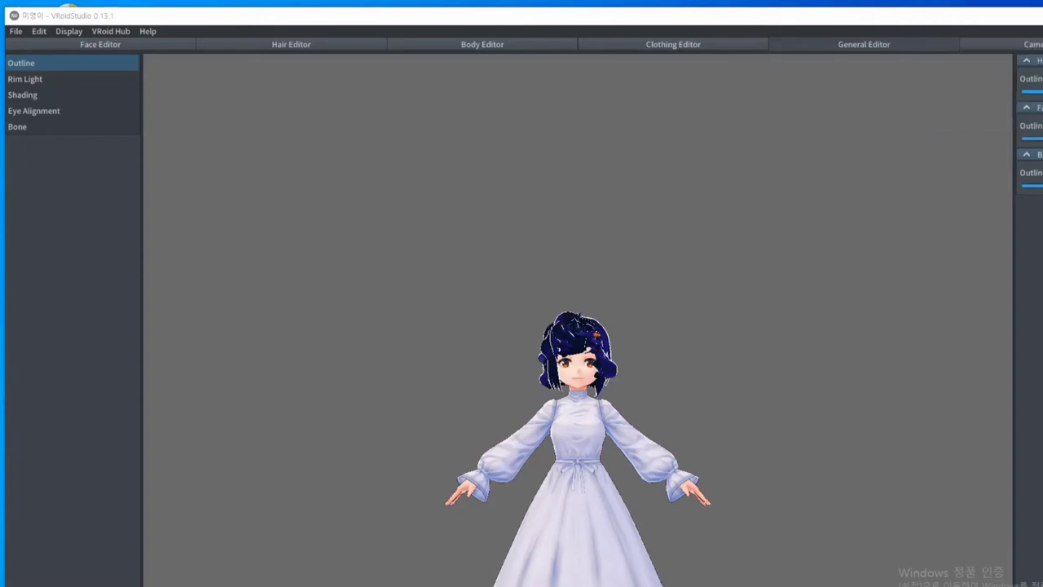
pyautogui.click(689, 47)
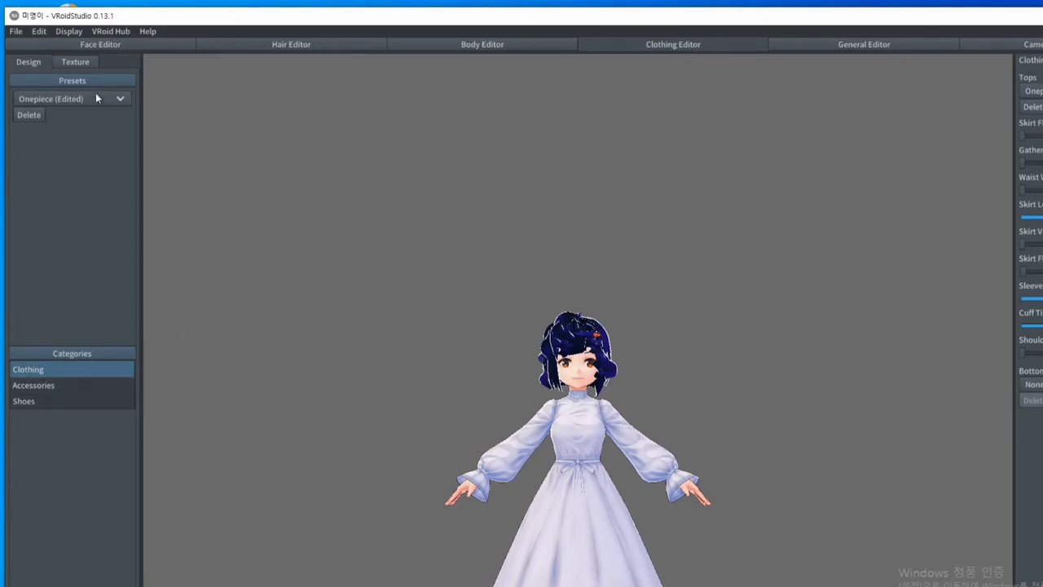
pyautogui.click(85, 62)
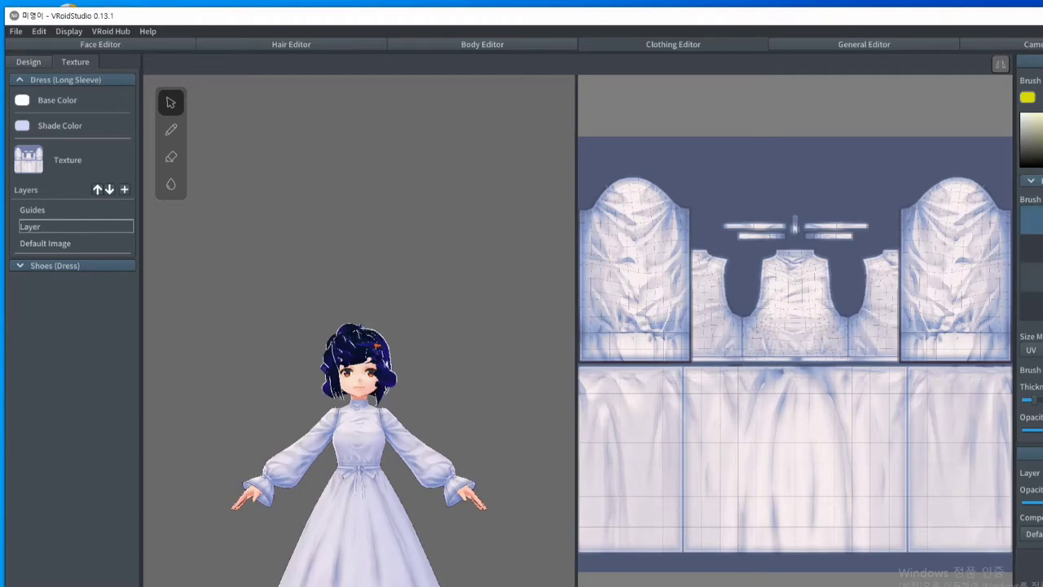
pyautogui.moveTo(1031, 399); pyautogui.dragTo(1040, 399)
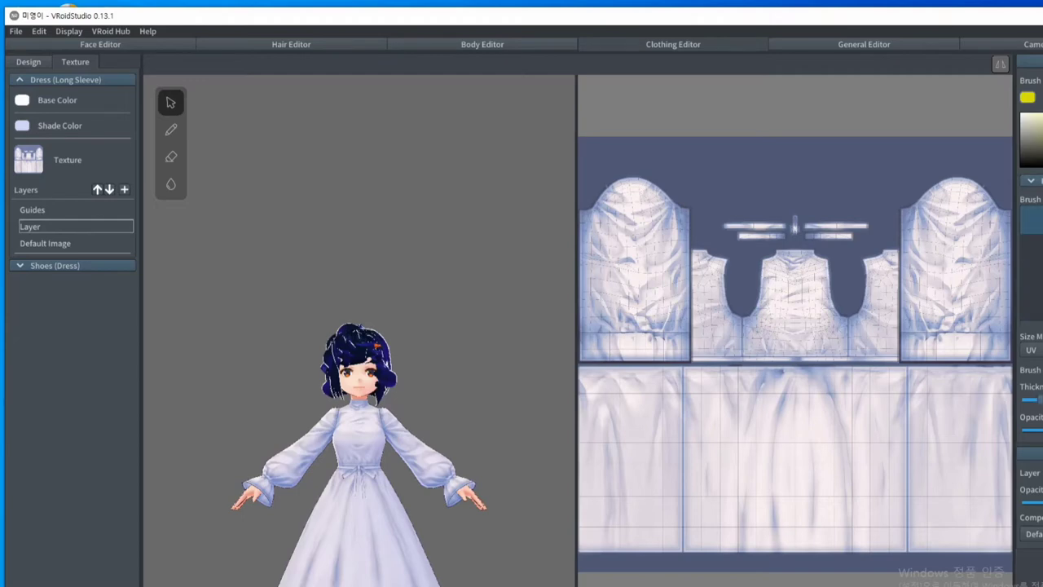
pyautogui.moveTo(965, 210)
pyautogui.mouseDown()
pyautogui.moveTo(927, 229)
pyautogui.moveTo(955, 190)
pyautogui.moveTo(1003, 228)
pyautogui.moveTo(1001, 359)
pyautogui.moveTo(904, 357)
pyautogui.moveTo(903, 204)
pyautogui.moveTo(982, 241)
pyautogui.moveTo(929, 285)
pyautogui.moveTo(981, 257)
pyautogui.moveTo(929, 310)
pyautogui.moveTo(936, 322)
pyautogui.moveTo(981, 322)
pyautogui.moveTo(928, 347)
pyautogui.mouseUp()
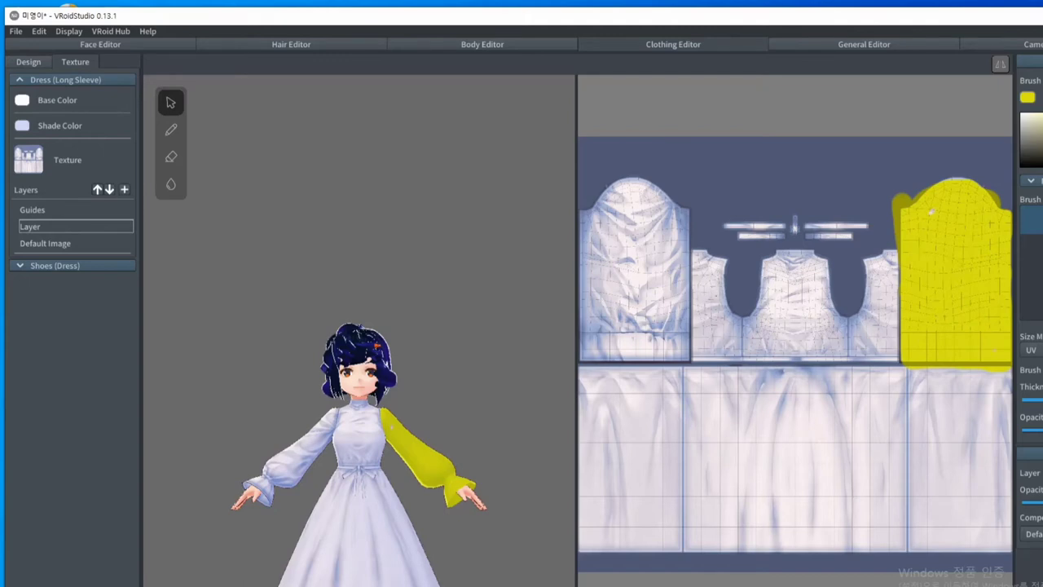
pyautogui.moveTo(642, 186)
pyautogui.mouseDown()
pyautogui.moveTo(607, 192)
pyautogui.moveTo(585, 221)
pyautogui.moveTo(588, 359)
pyautogui.moveTo(582, 325)
pyautogui.moveTo(640, 199)
pyautogui.moveTo(664, 191)
pyautogui.moveTo(651, 225)
pyautogui.moveTo(677, 208)
pyautogui.moveTo(680, 348)
pyautogui.moveTo(696, 303)
pyautogui.moveTo(694, 251)
pyautogui.moveTo(733, 269)
pyautogui.moveTo(715, 322)
pyautogui.moveTo(727, 326)
pyautogui.moveTo(766, 326)
pyautogui.moveTo(770, 269)
pyautogui.moveTo(815, 259)
pyautogui.moveTo(840, 326)
pyautogui.moveTo(889, 256)
pyautogui.moveTo(867, 261)
pyautogui.moveTo(880, 330)
pyautogui.moveTo(799, 277)
pyautogui.moveTo(770, 352)
pyautogui.moveTo(709, 346)
pyautogui.moveTo(758, 338)
pyautogui.mouseUp()
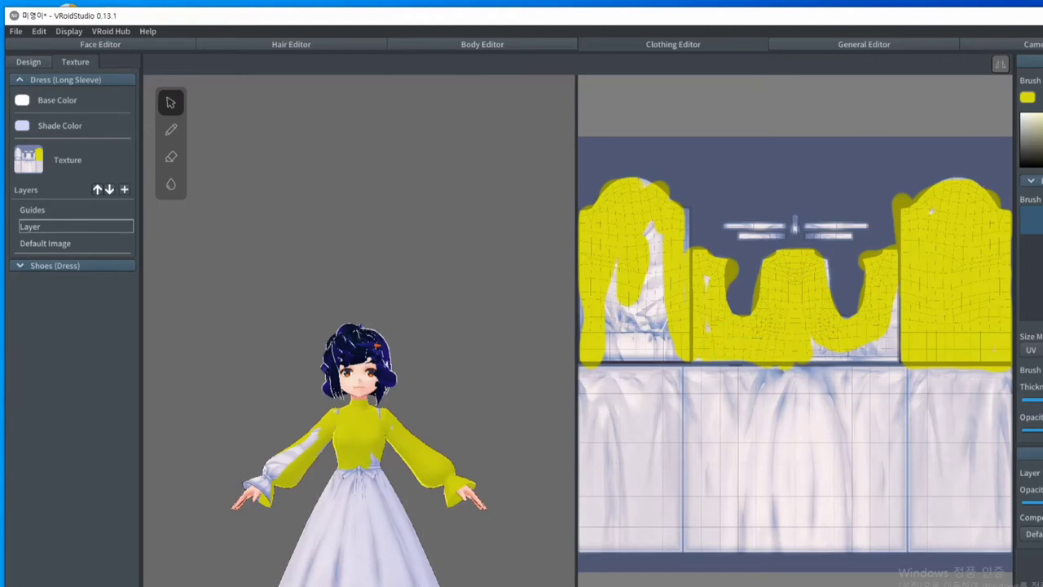
pyautogui.moveTo(892, 347)
pyautogui.mouseDown()
pyautogui.moveTo(882, 333)
pyautogui.moveTo(853, 347)
pyautogui.moveTo(677, 352)
pyautogui.moveTo(652, 239)
pyautogui.moveTo(645, 394)
pyautogui.moveTo(632, 343)
pyautogui.moveTo(611, 383)
pyautogui.moveTo(600, 318)
pyautogui.moveTo(595, 407)
pyautogui.moveTo(611, 538)
pyautogui.moveTo(586, 456)
pyautogui.moveTo(598, 539)
pyautogui.moveTo(802, 545)
pyautogui.moveTo(717, 566)
pyautogui.moveTo(974, 561)
pyautogui.moveTo(916, 543)
pyautogui.moveTo(936, 522)
pyautogui.moveTo(643, 513)
pyautogui.moveTo(904, 489)
pyautogui.moveTo(648, 484)
pyautogui.moveTo(946, 469)
pyautogui.moveTo(635, 454)
pyautogui.moveTo(949, 428)
pyautogui.moveTo(635, 415)
pyautogui.moveTo(890, 397)
pyautogui.moveTo(670, 374)
pyautogui.moveTo(890, 376)
pyautogui.moveTo(998, 399)
pyautogui.moveTo(970, 526)
pyautogui.moveTo(998, 517)
pyautogui.moveTo(878, 508)
pyautogui.mouseUp()
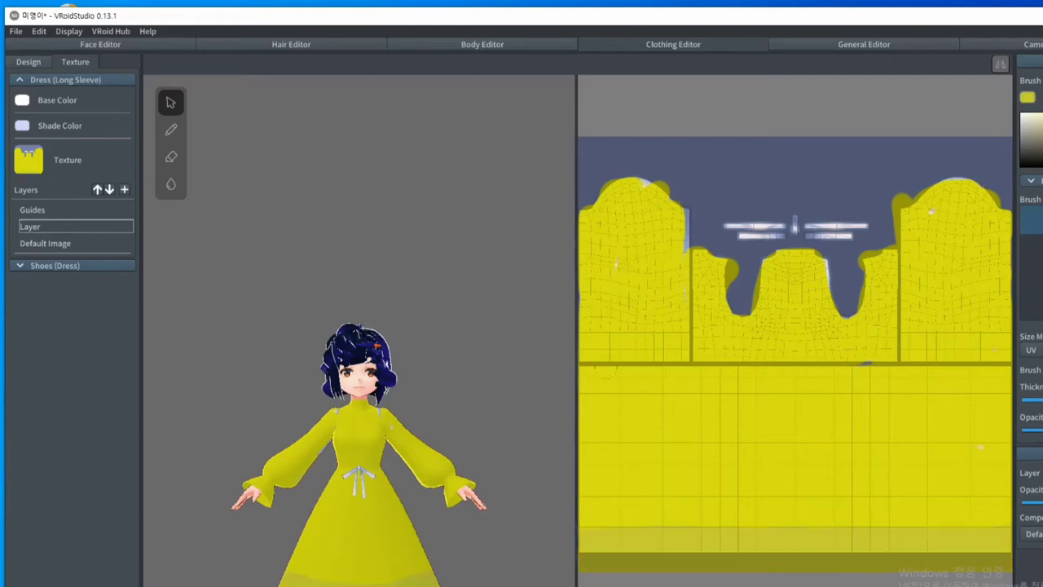
pyautogui.moveTo(582, 373)
pyautogui.mouseDown()
pyautogui.moveTo(1009, 371)
pyautogui.moveTo(976, 384)
pyautogui.moveTo(565, 396)
pyautogui.moveTo(799, 376)
pyautogui.moveTo(832, 399)
pyautogui.moveTo(996, 388)
pyautogui.mouseUp()
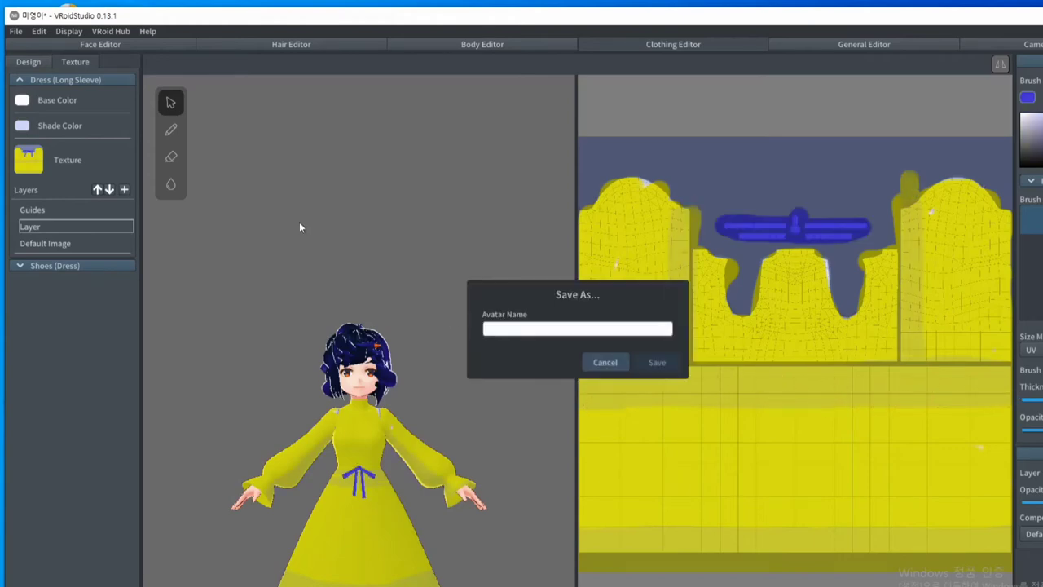
# - Save the avatar under the name 마음이0409
pyautogui.click(527, 329)
pyautogui.write('ㅁ')
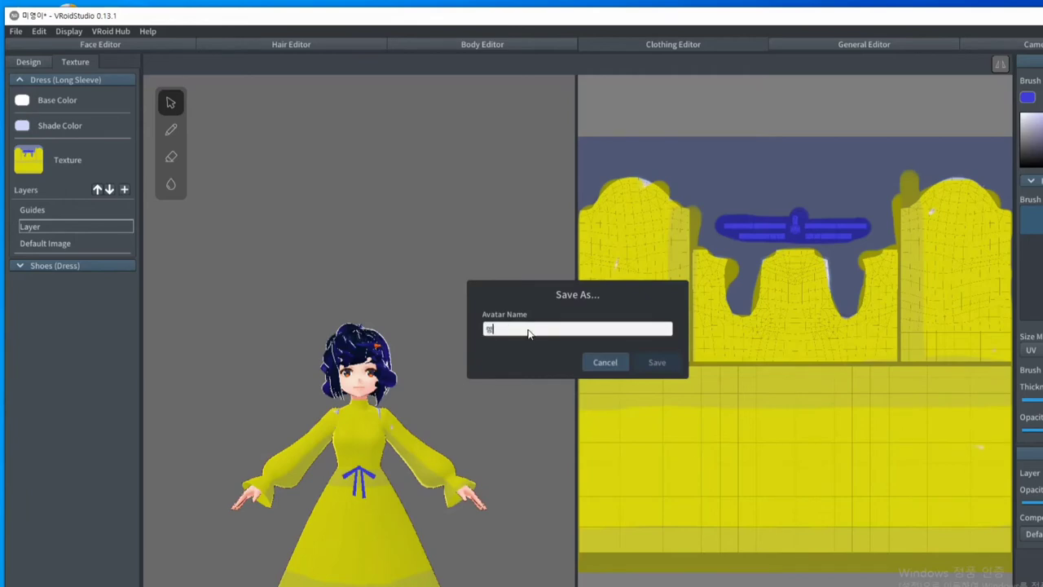
pyautogui.write('영이04')
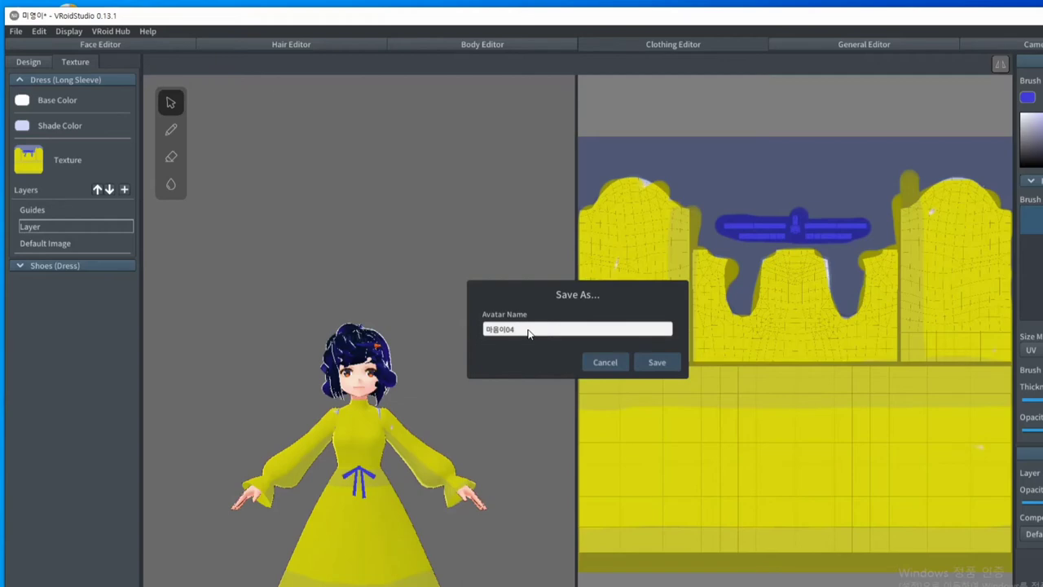
pyautogui.write('11')
pyautogui.press('BackSpace')
pyautogui.press('BackSpace')
pyautogui.write('09')
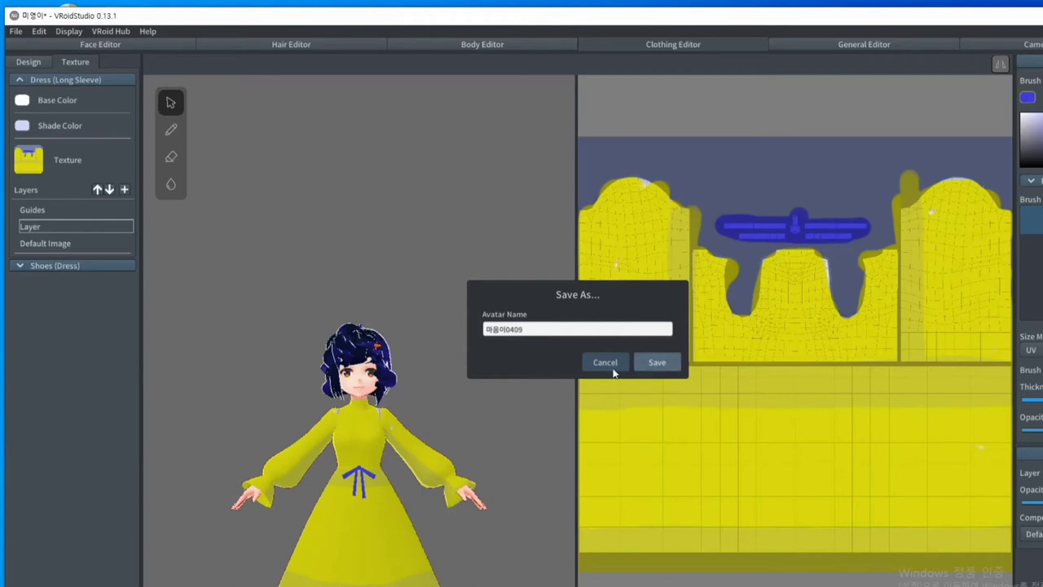
pyautogui.click(658, 363)
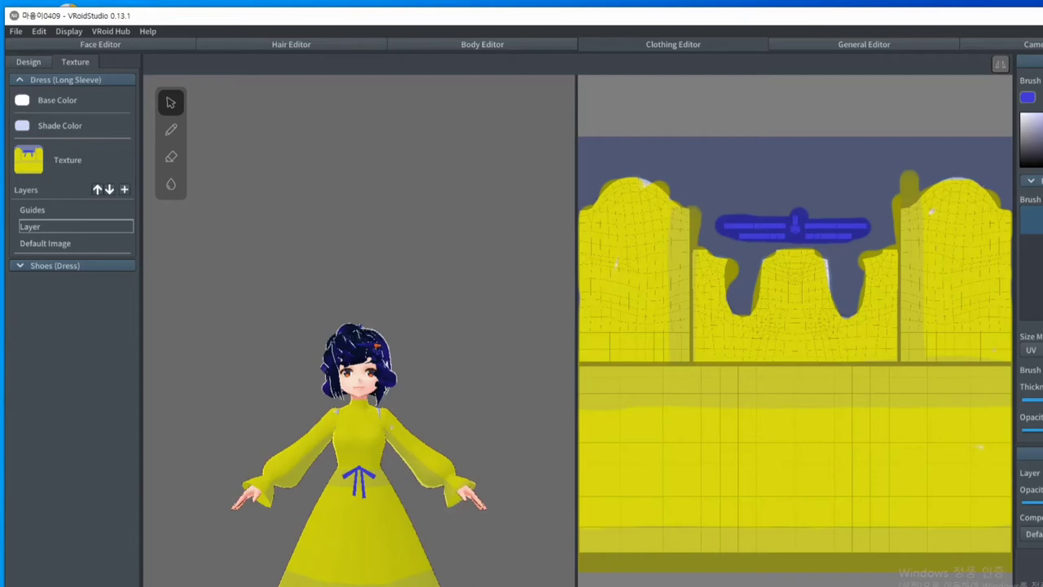
# - Examine in the hair editor which strands belong to the procedural group and the freehand groups
pyautogui.click(303, 45)
pyautogui.moveTo(586, 421); pyautogui.dragTo(558, 296, button='middle')
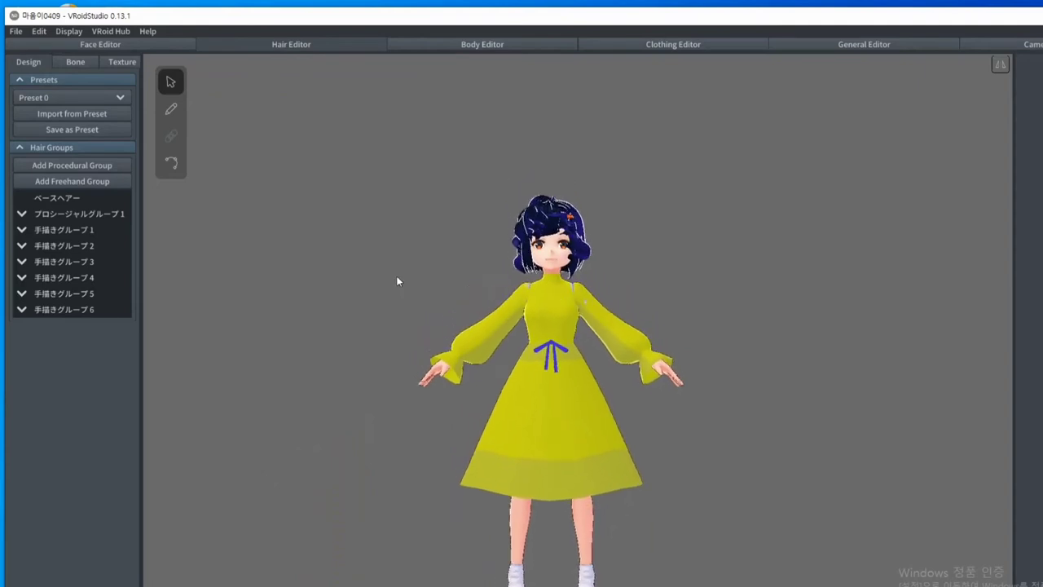
pyautogui.click(79, 214)
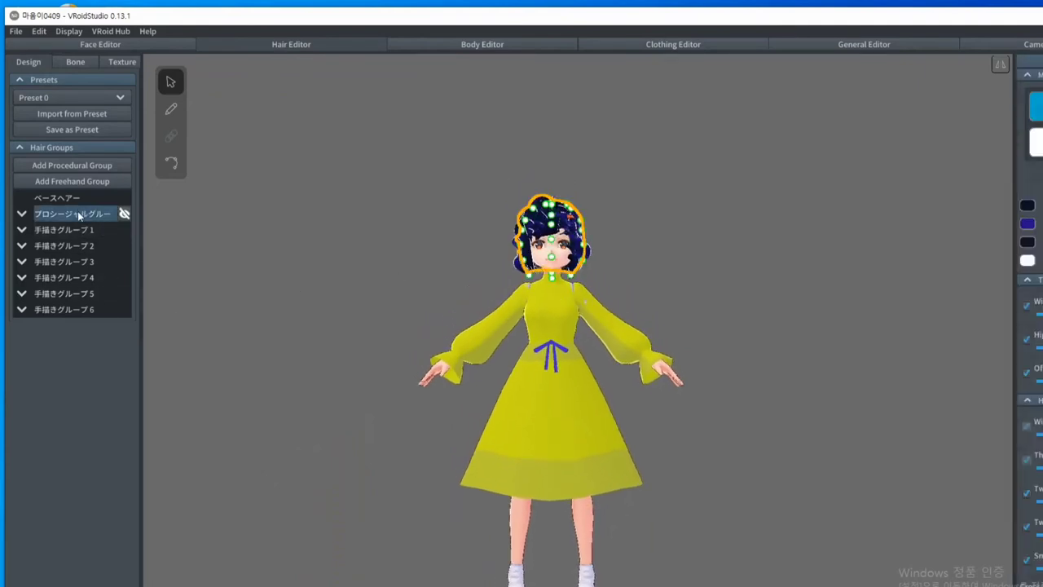
pyautogui.click(520, 243)
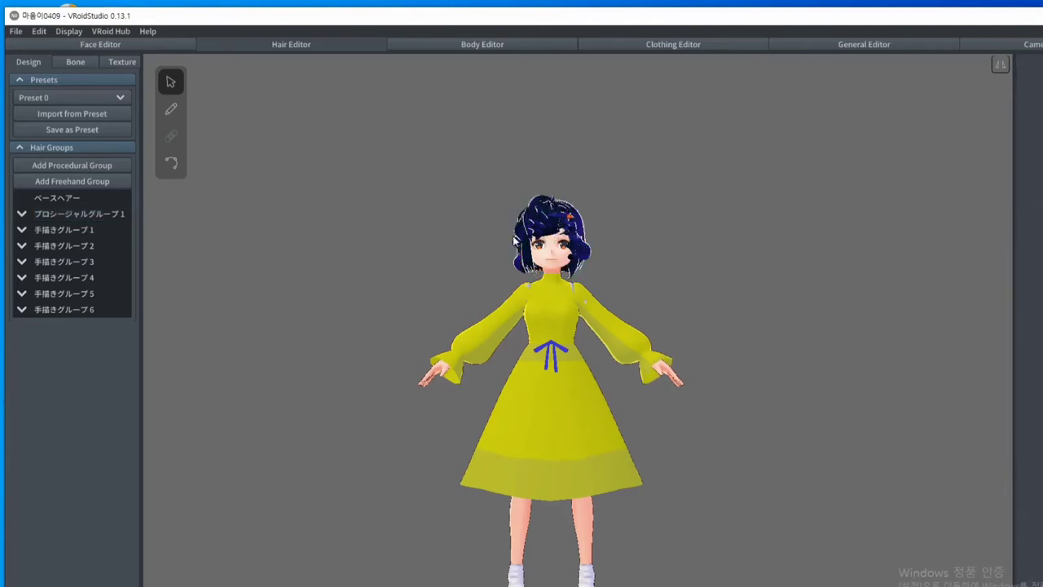
pyautogui.click(557, 228)
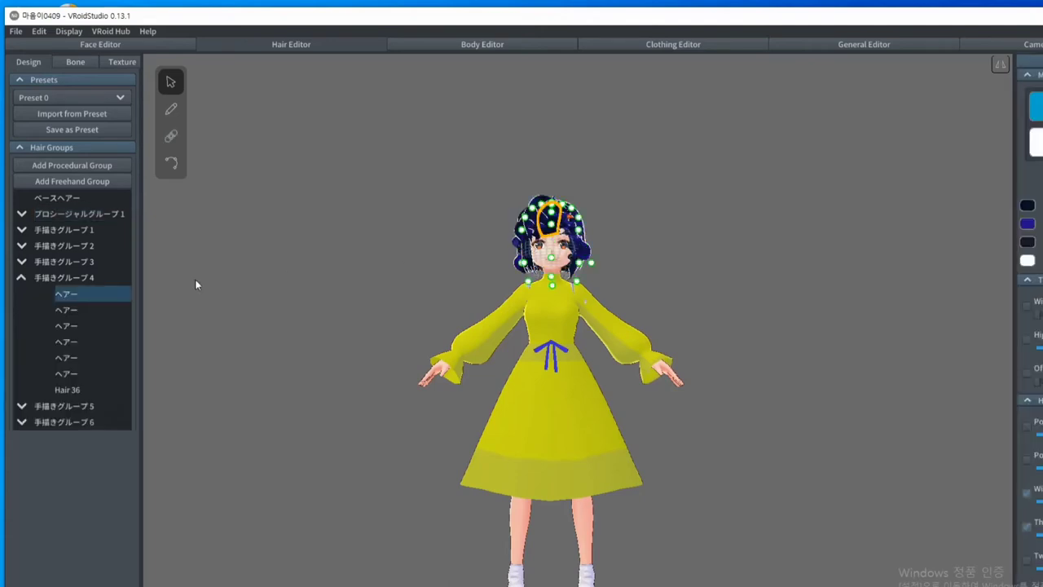
pyautogui.click(64, 405)
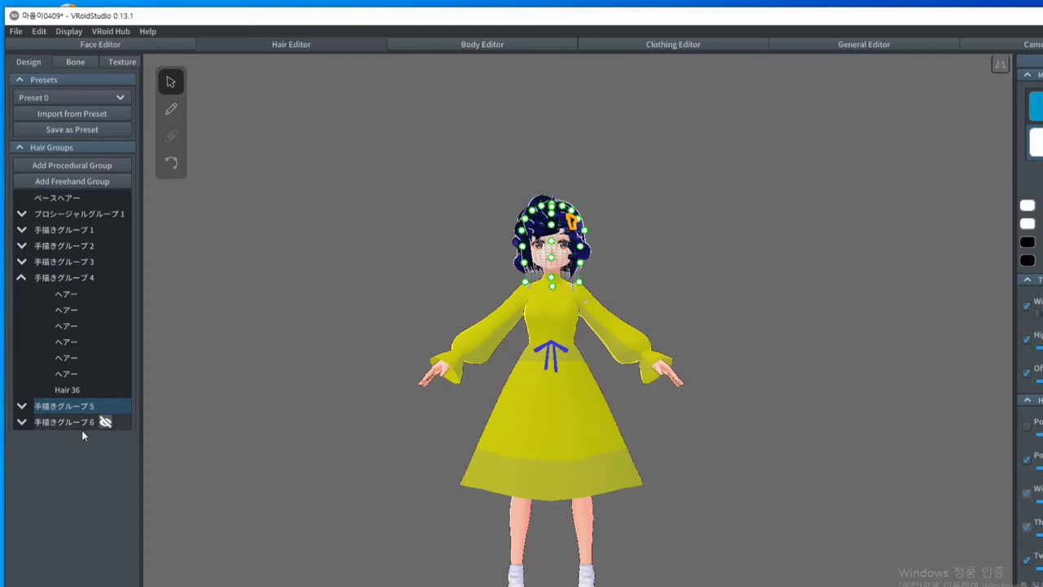
pyautogui.click(65, 213)
pyautogui.click(519, 237)
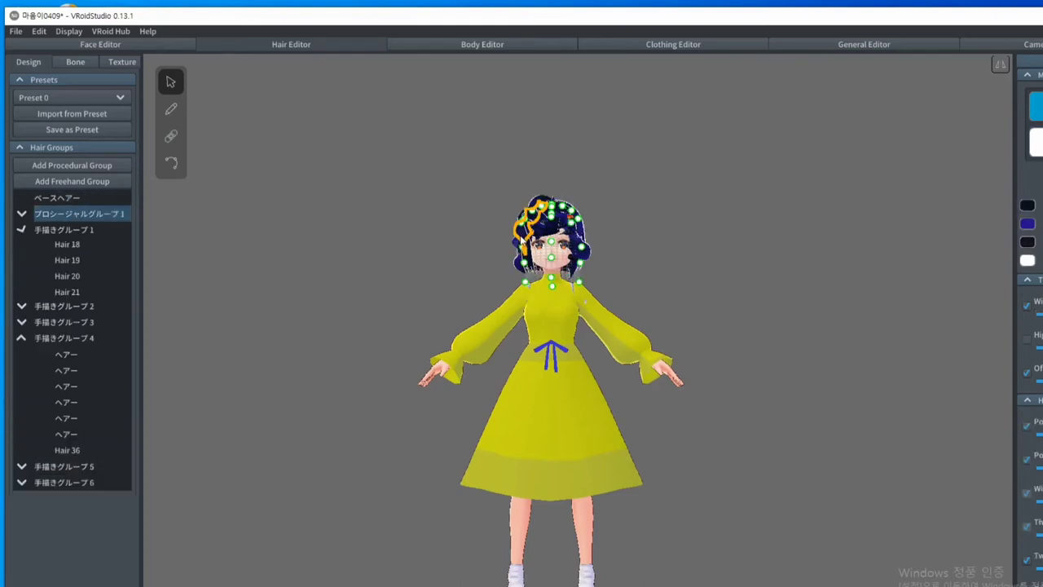
# - Reshape the guide of プロシージャルグループ 1 by lowering its bottom edge and widening both sides at eye level
pyautogui.click(78, 212)
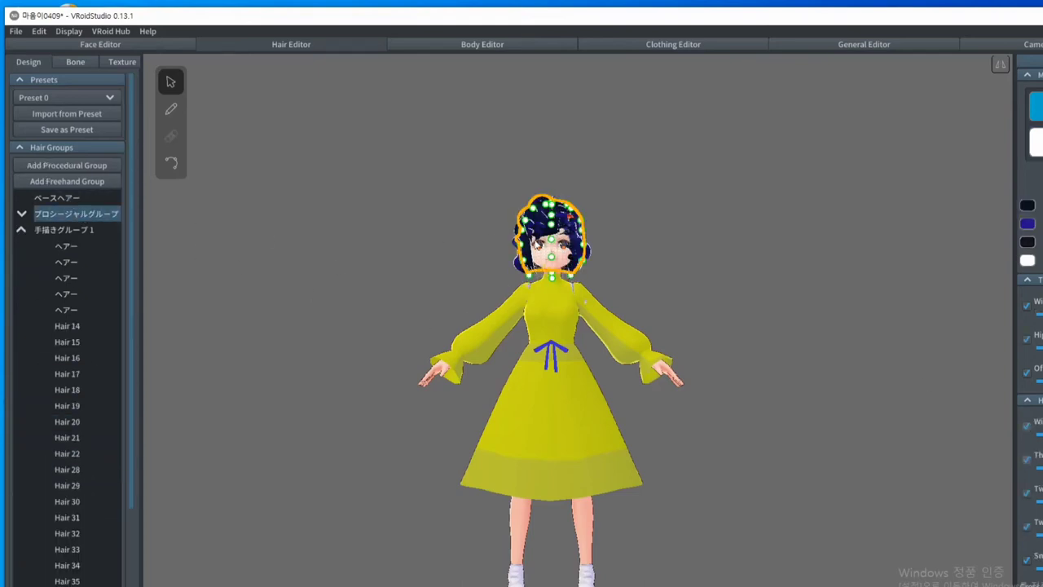
pyautogui.moveTo(551, 286); pyautogui.dragTo(550, 293)
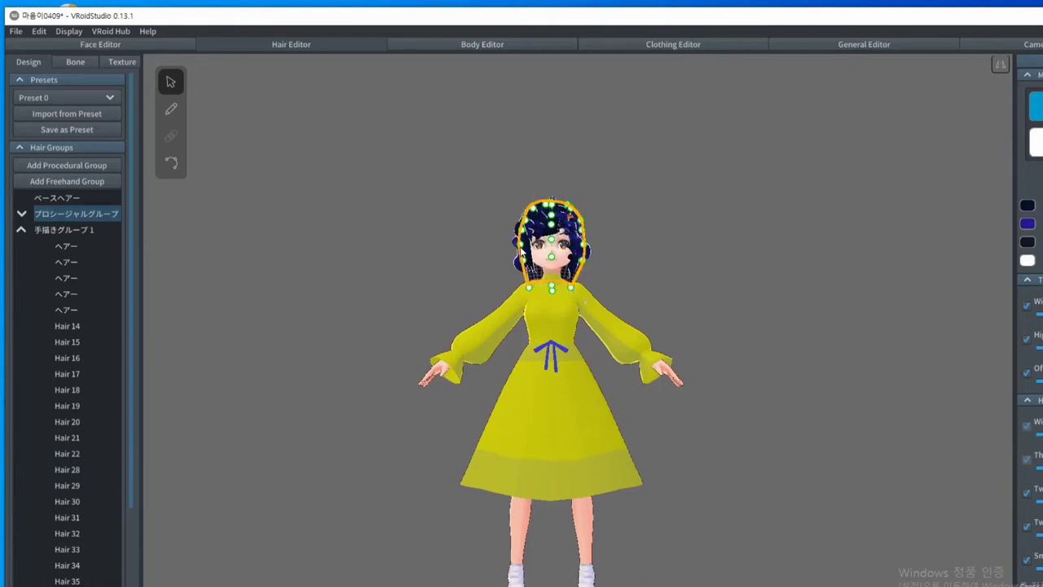
pyautogui.moveTo(519, 244); pyautogui.dragTo(508, 243)
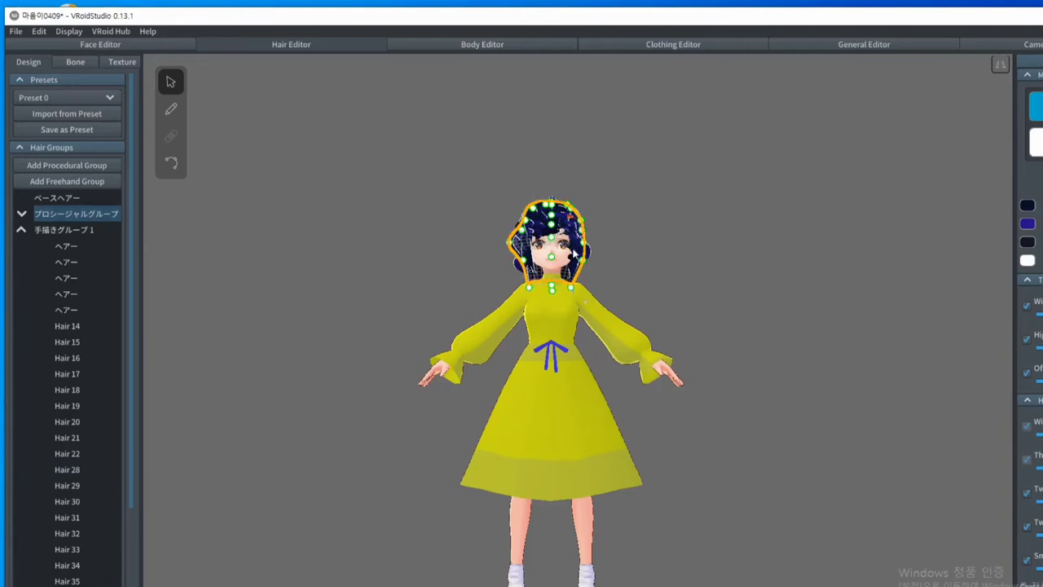
pyautogui.moveTo(587, 244); pyautogui.dragTo(594, 243)
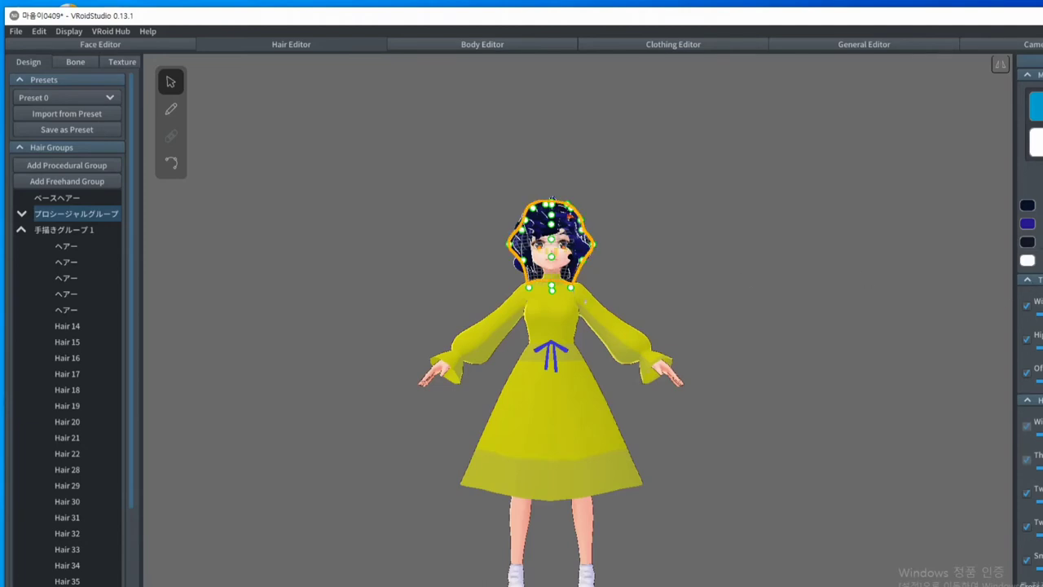
# - Set the first colour of the procedural hair group's material to orange-brown B2710A
pyautogui.scroll(-1, 1030, 326)
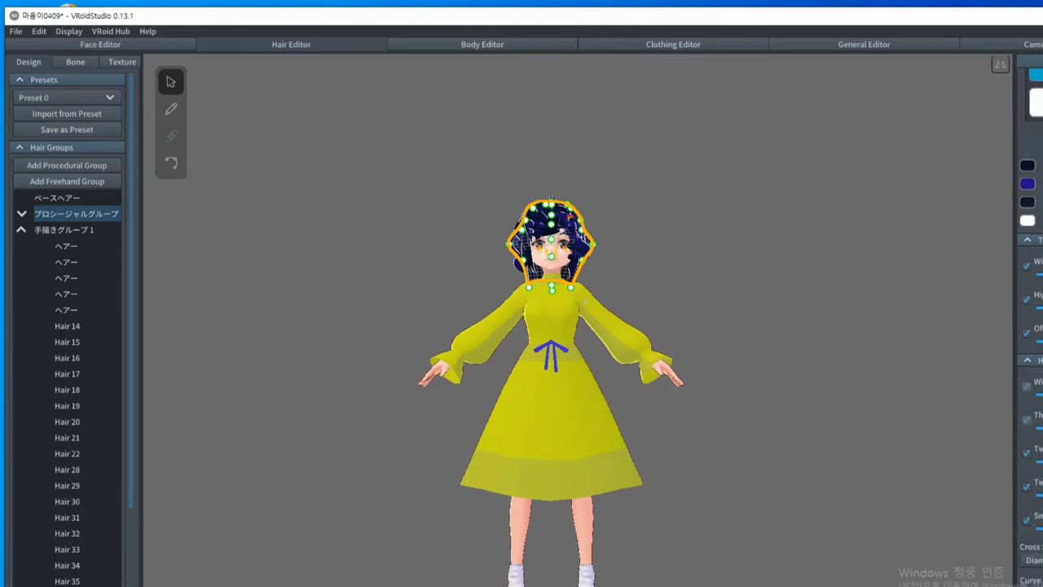
pyautogui.scroll(-1, 1026, 134)
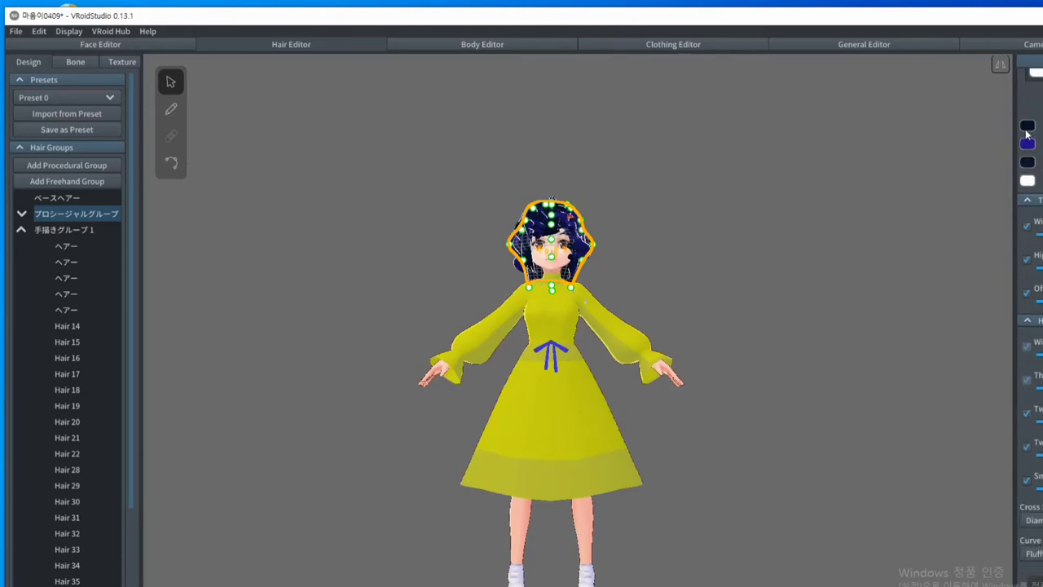
pyautogui.click(1026, 130)
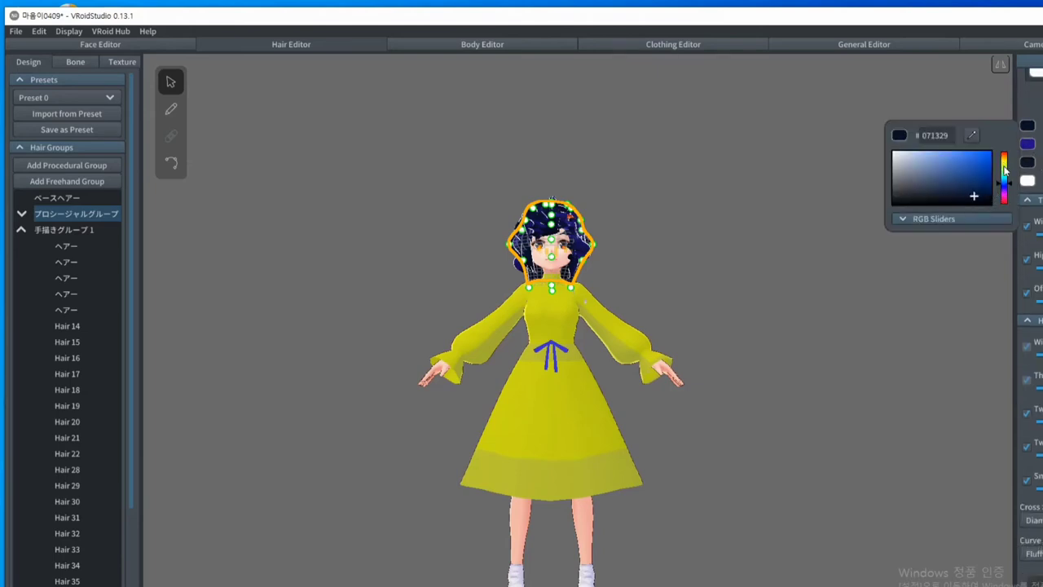
pyautogui.moveTo(1005, 169); pyautogui.dragTo(1005, 158)
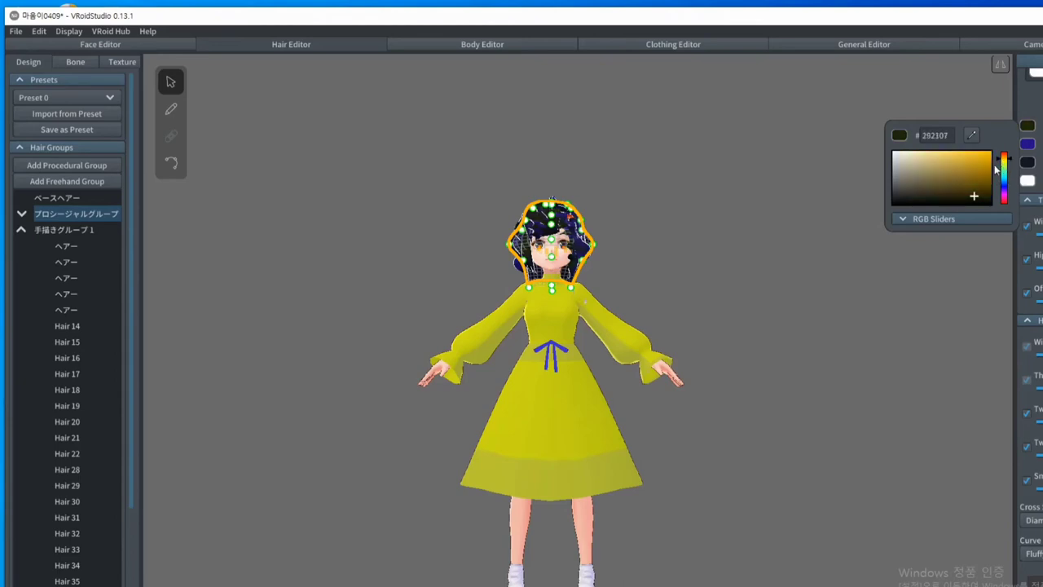
pyautogui.click(983, 187)
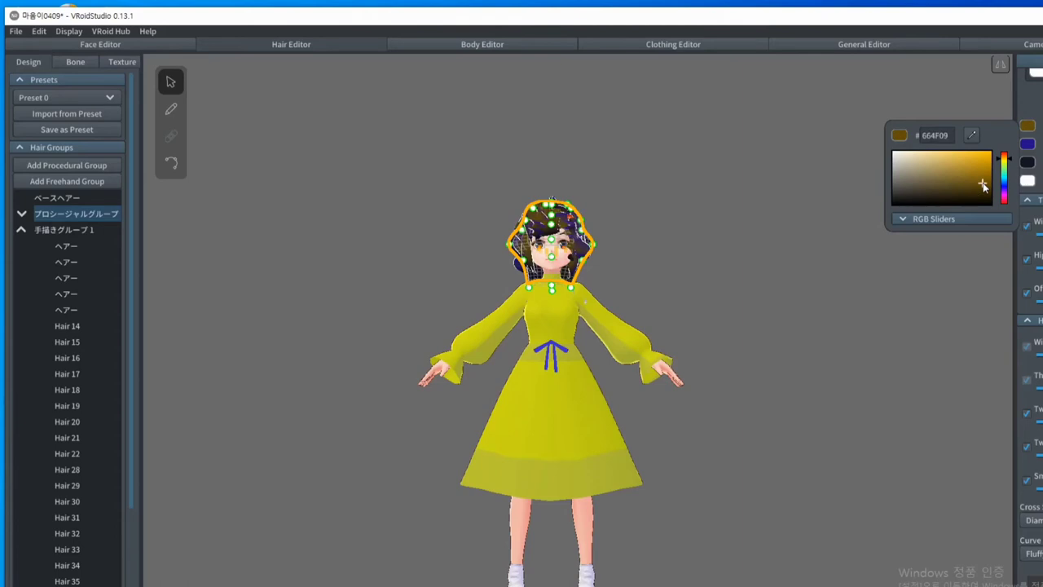
pyautogui.click(987, 167)
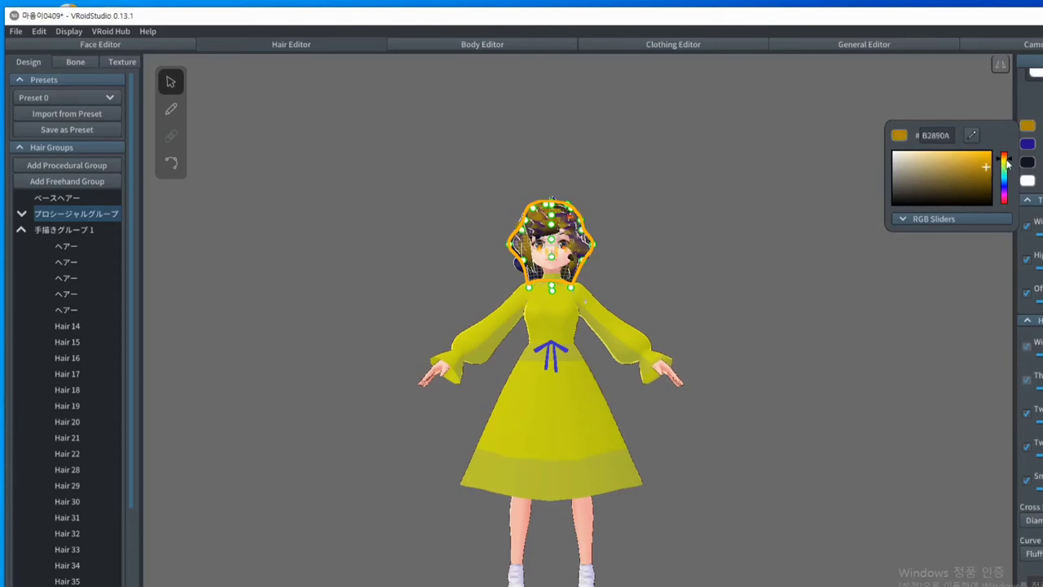
pyautogui.moveTo(1007, 164); pyautogui.dragTo(1005, 162)
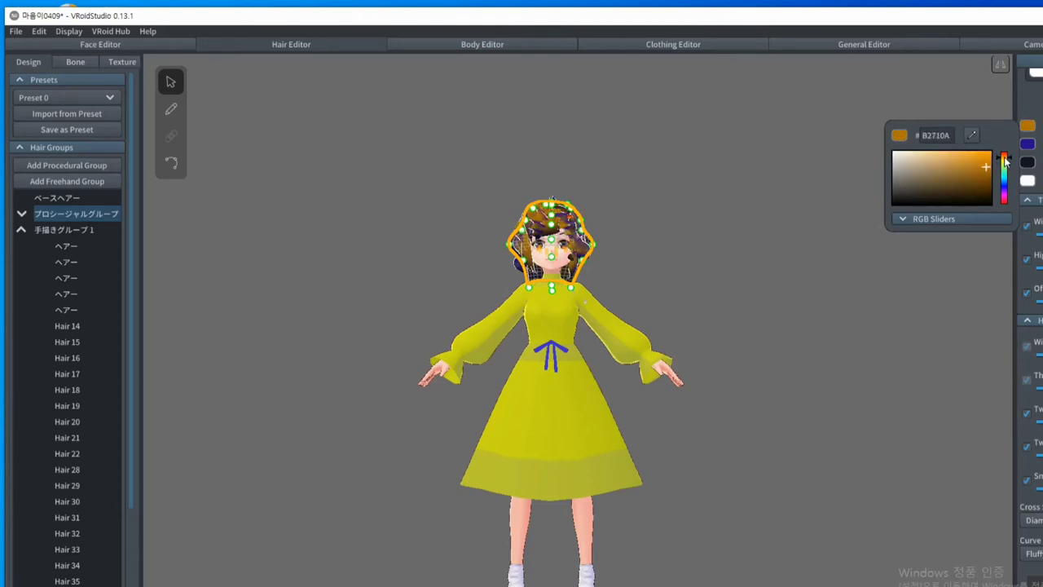
pyautogui.click(766, 318)
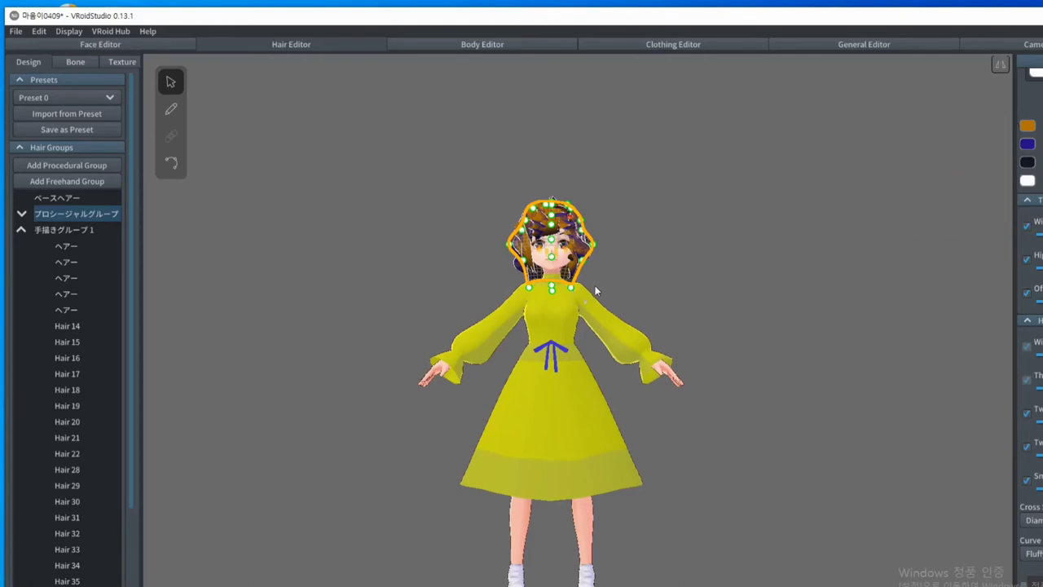
# - Examine which hair groups the strands on both sides of the face belong to, ending on the wavy strand in 手描きグループ 4
pyautogui.click(526, 244)
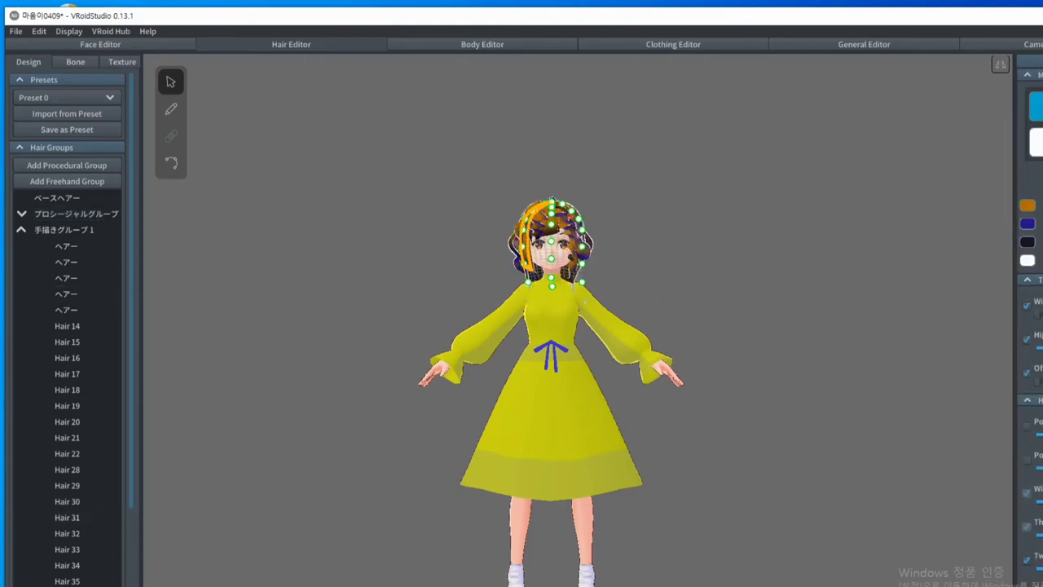
pyautogui.click(233, 530)
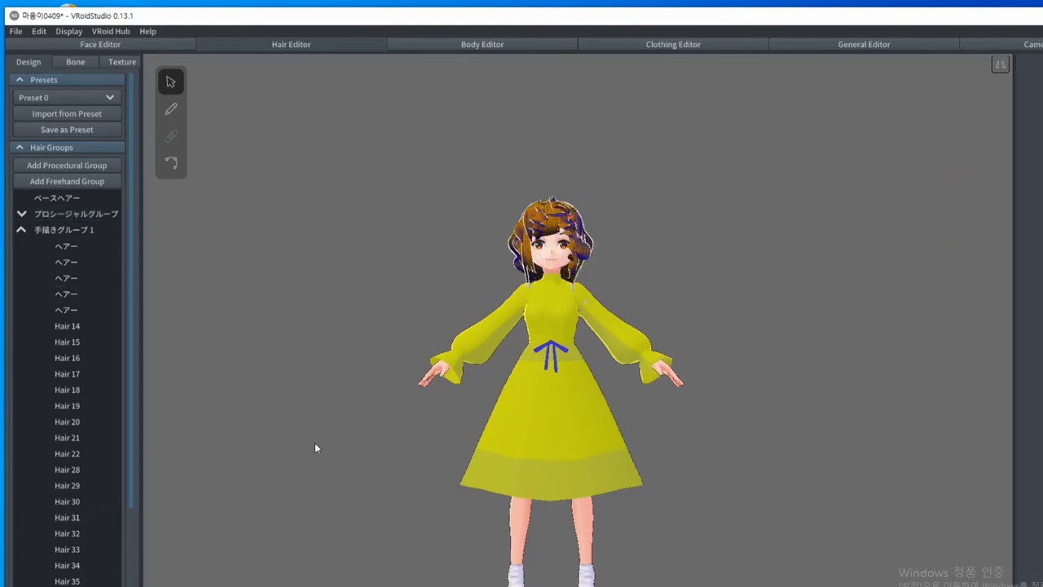
pyautogui.click(586, 260)
pyautogui.click(649, 251)
pyautogui.scroll(-3, 39, 517)
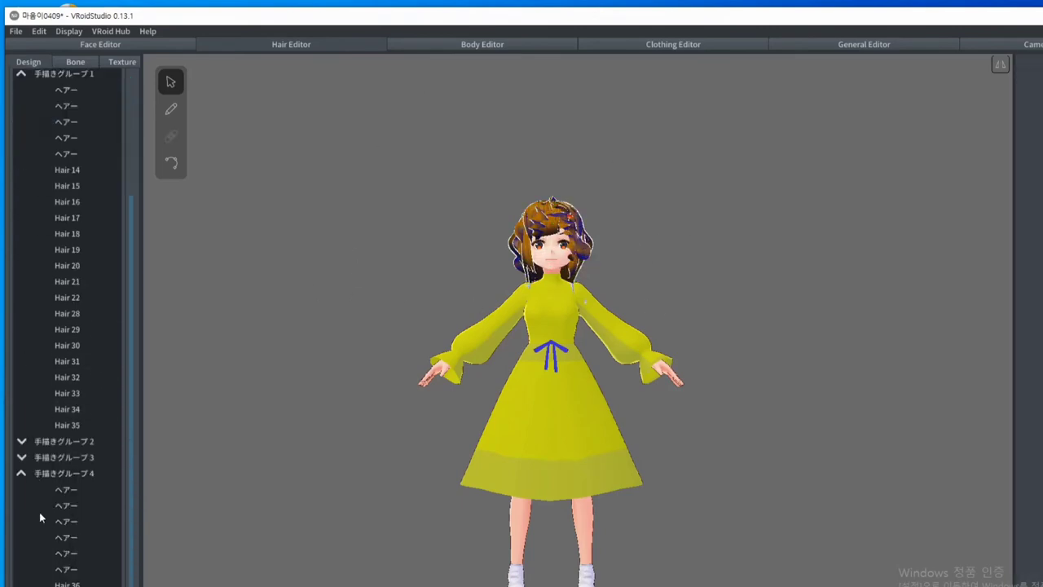
pyautogui.click(41, 520)
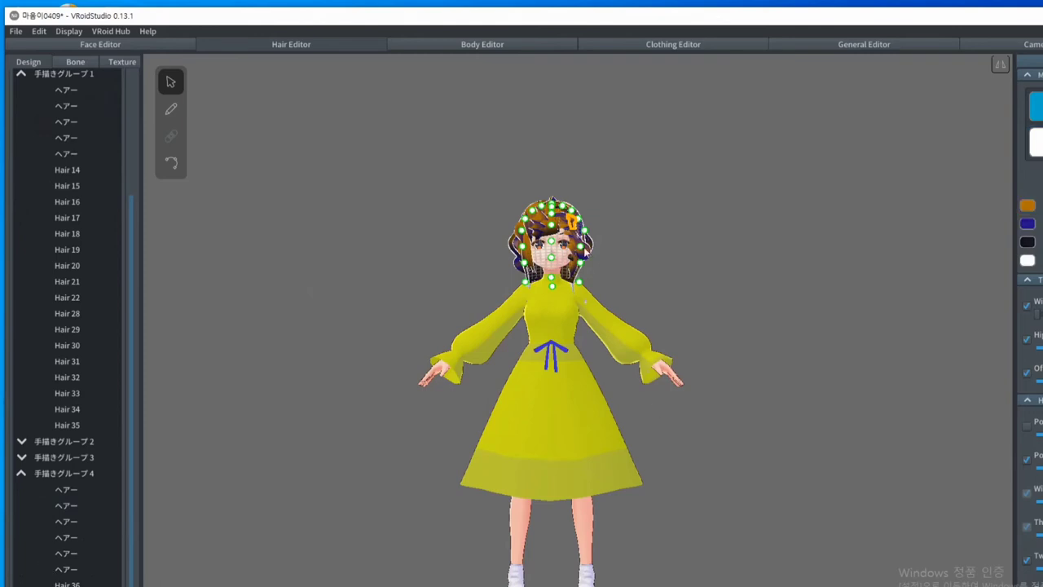
pyautogui.click(572, 250)
pyautogui.click(586, 246)
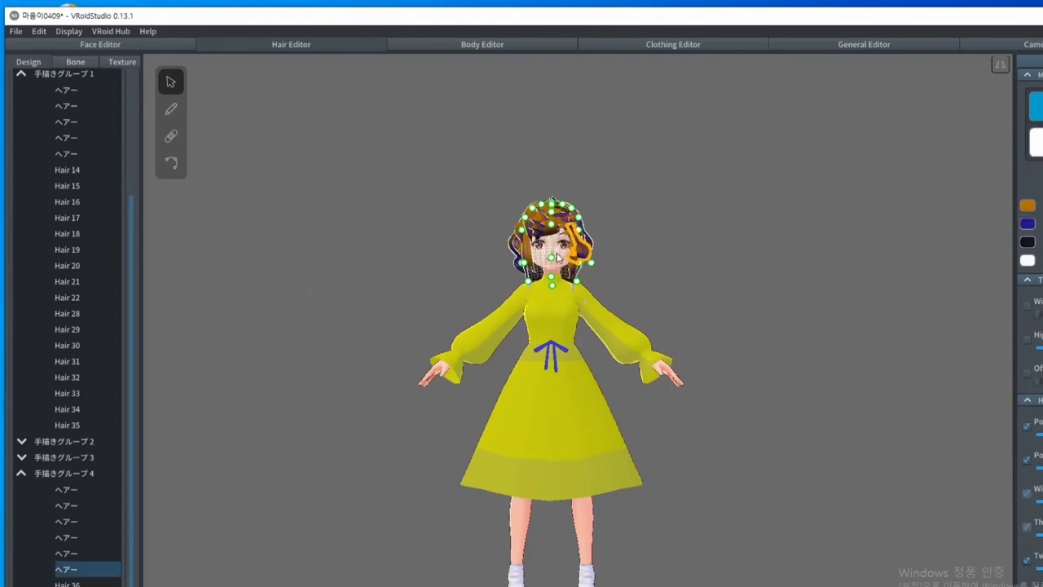
# - Examine which group the strands beside the face and on the side of the crown belong to
pyautogui.click(807, 243)
pyautogui.click(580, 213)
pyautogui.click(789, 262)
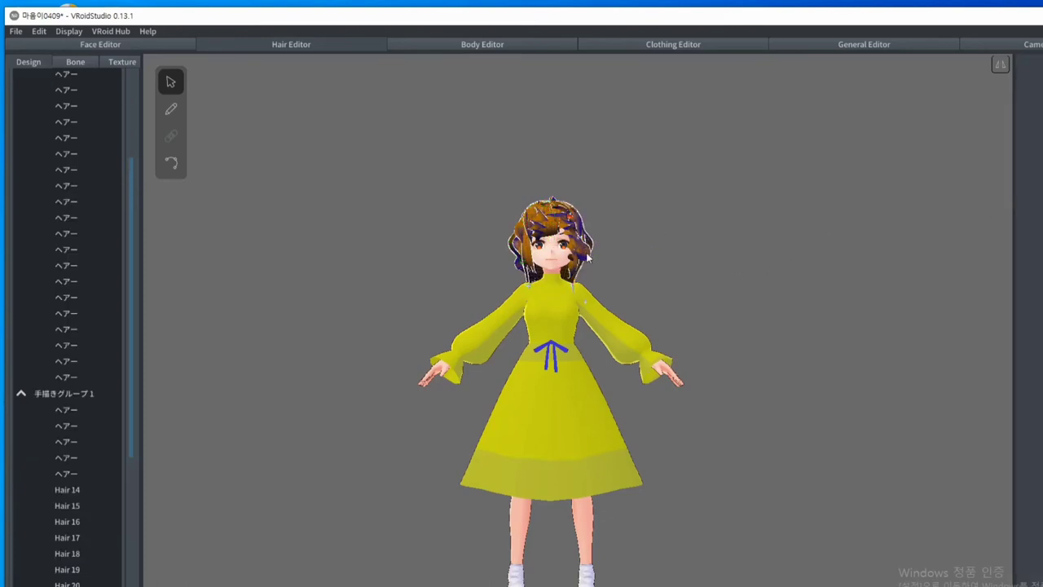
pyautogui.click(570, 242)
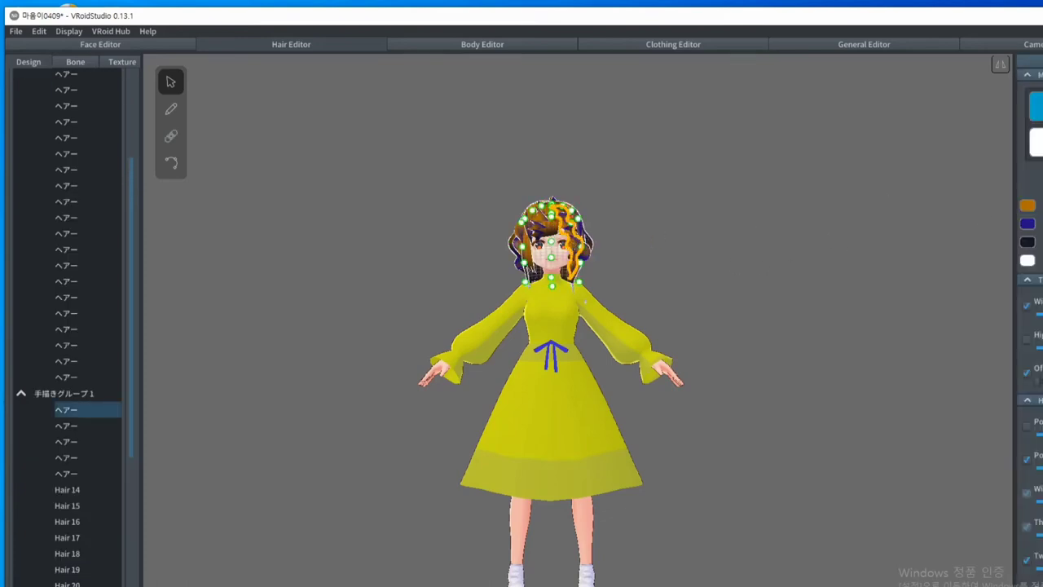
pyautogui.click(756, 312)
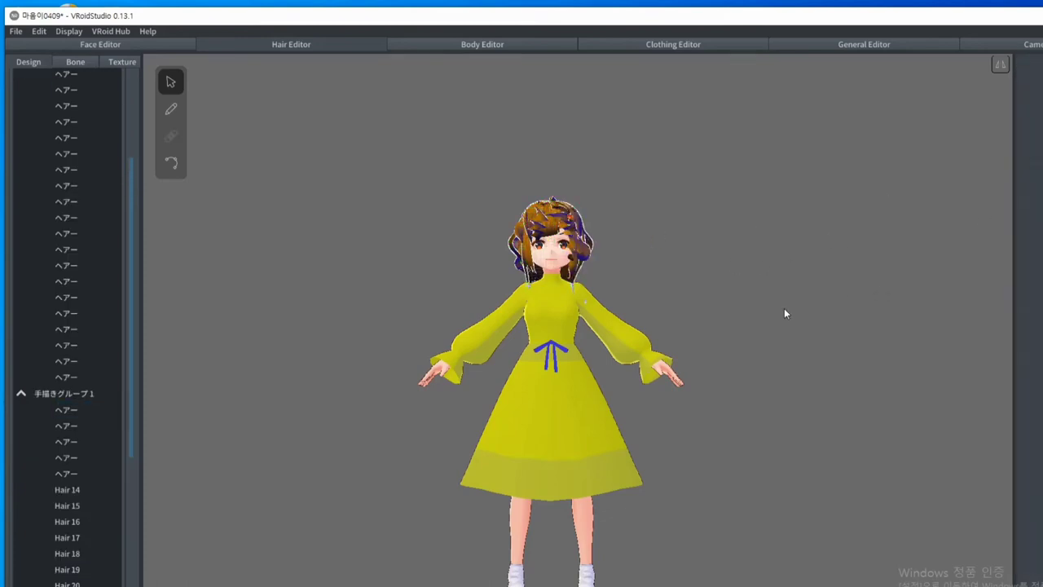
pyautogui.scroll(-5, 76, 430)
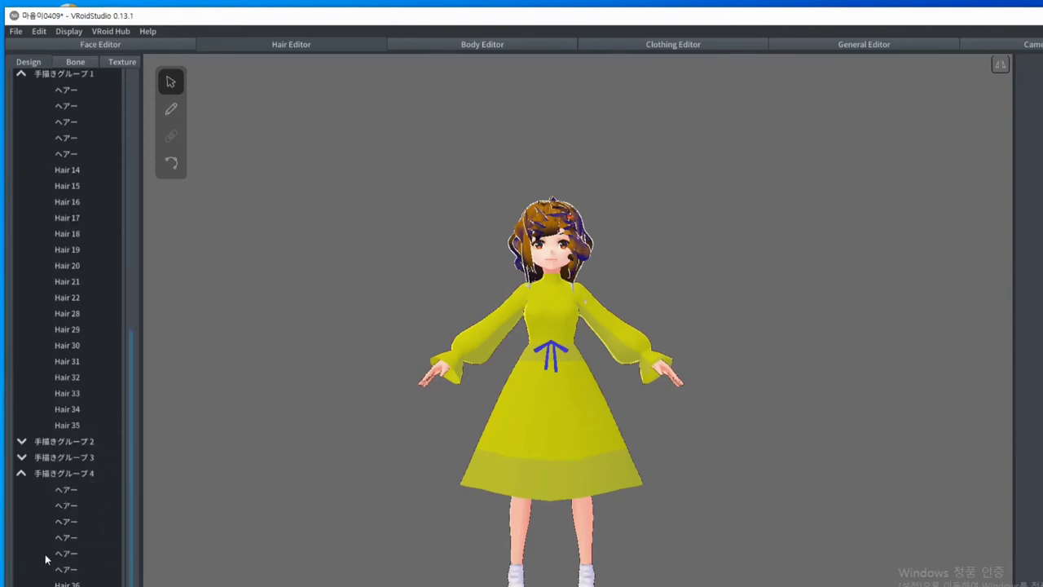
pyautogui.click(572, 221)
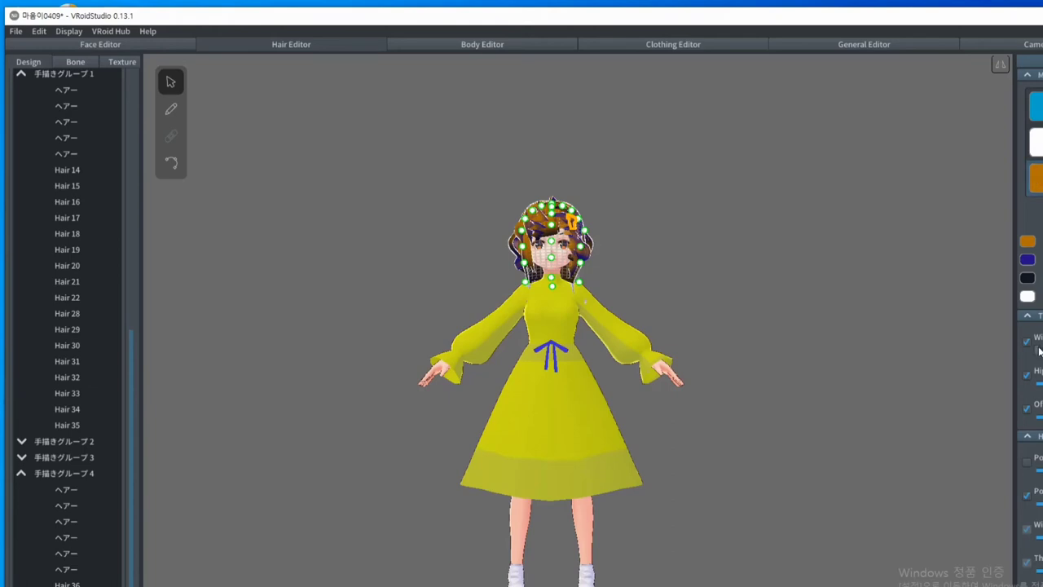
pyautogui.click(935, 311)
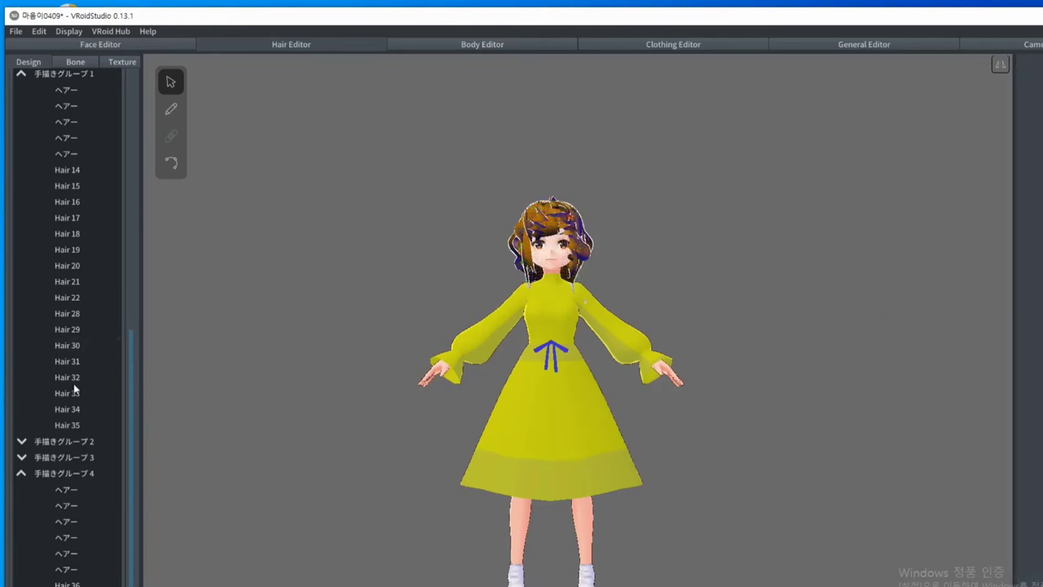
# - Examine where individual strands of 手描きグループ 1 lie on the head, from Hair 30 back to Hair 14
pyautogui.click(69, 344)
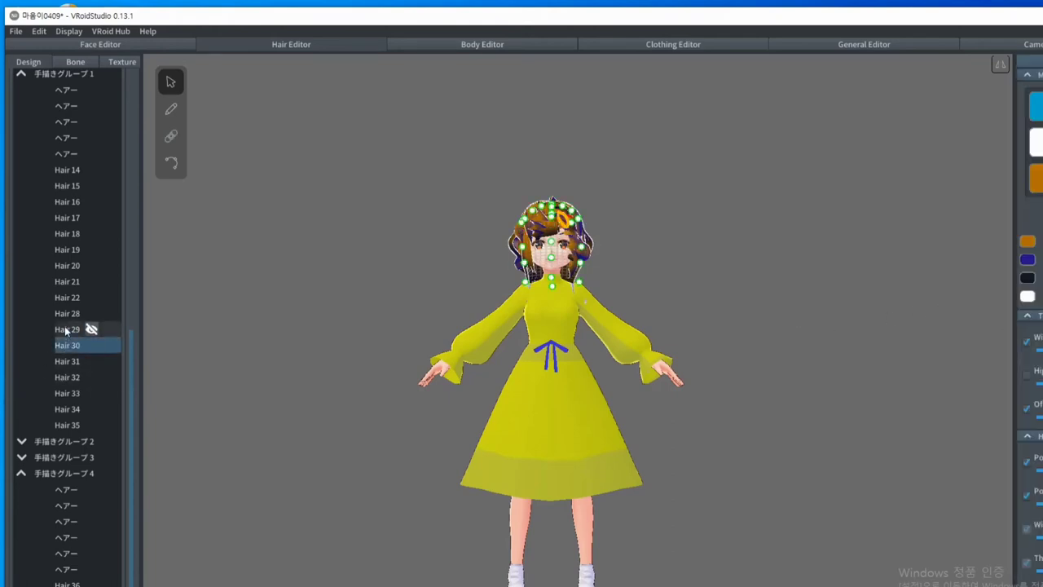
pyautogui.click(62, 314)
pyautogui.click(68, 297)
pyautogui.click(68, 251)
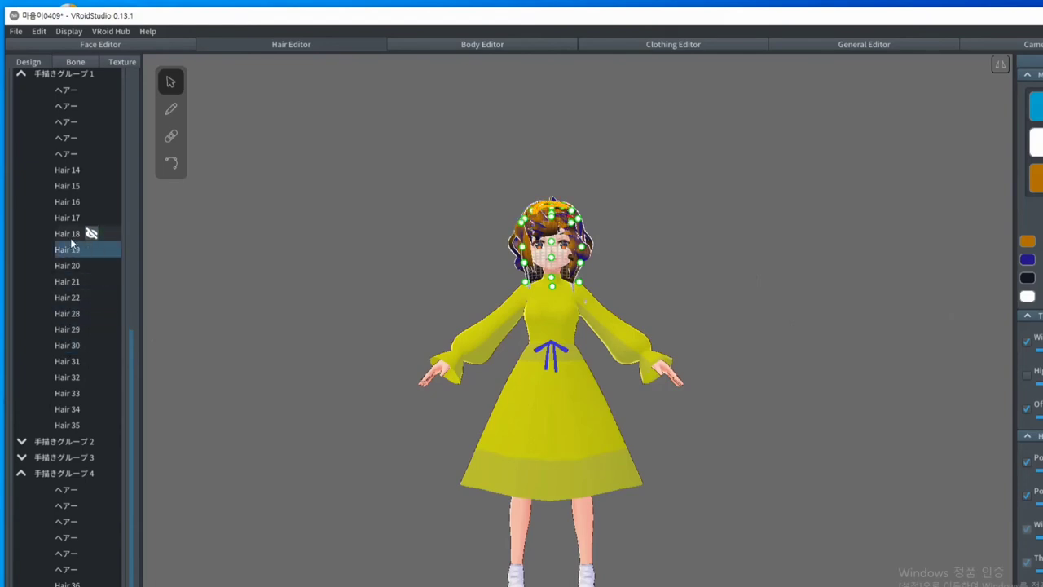
pyautogui.click(68, 233)
pyautogui.click(68, 201)
pyautogui.click(67, 169)
pyautogui.click(321, 279)
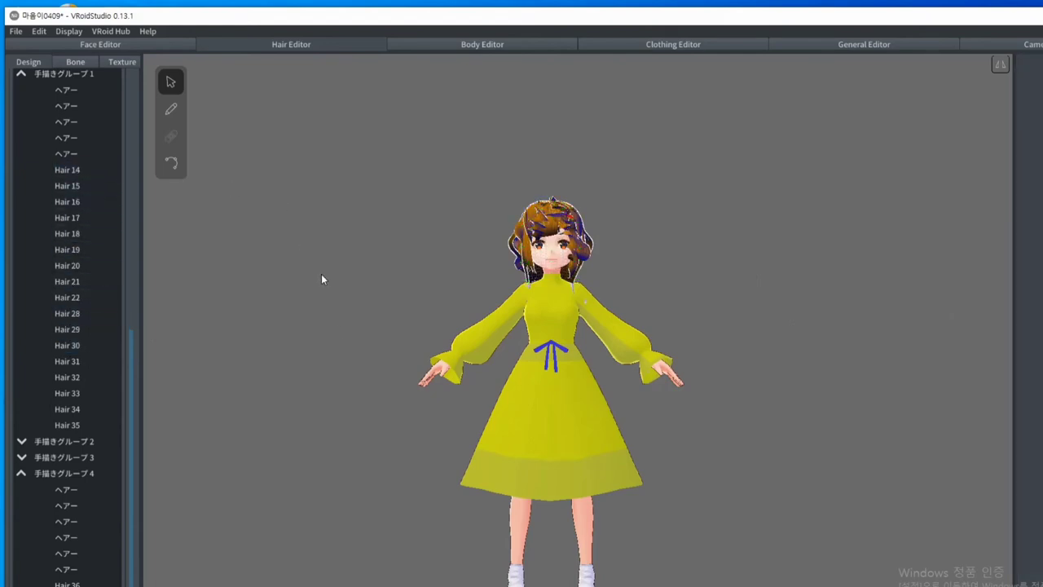
# - Save the changes to the avatar file 마음이0409
pyautogui.click(16, 31)
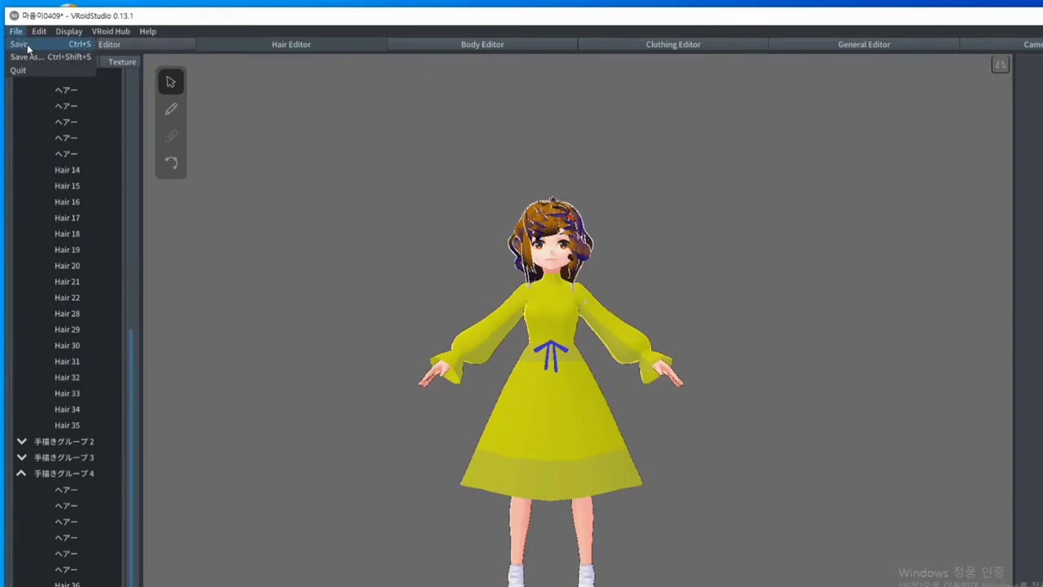
pyautogui.click(226, 374)
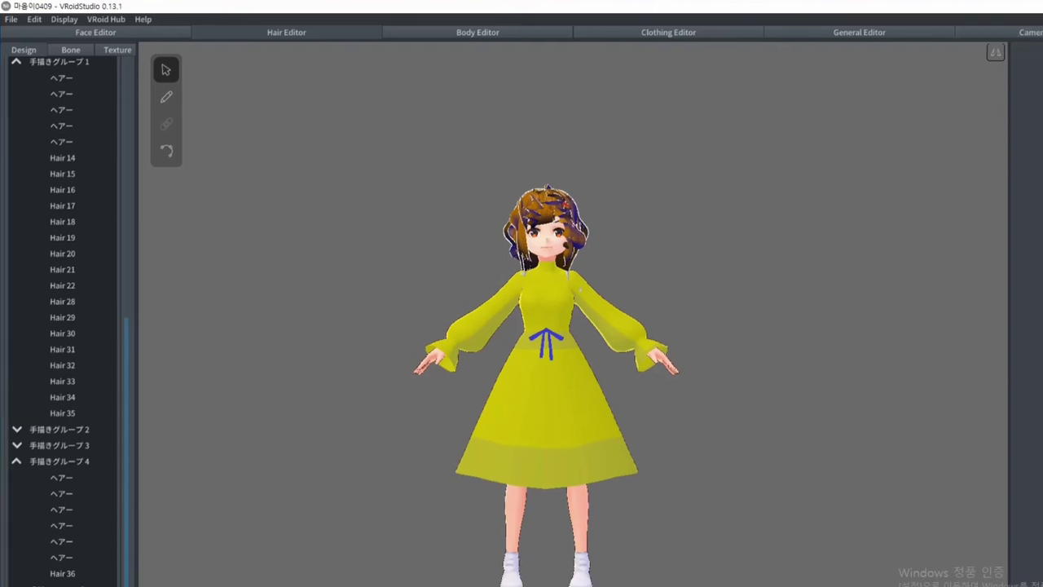
# - Switch to KakaoTalk, open the chat with the own profile and view the forest photo set sent on 2021-04-09
pyautogui.press('super+d')
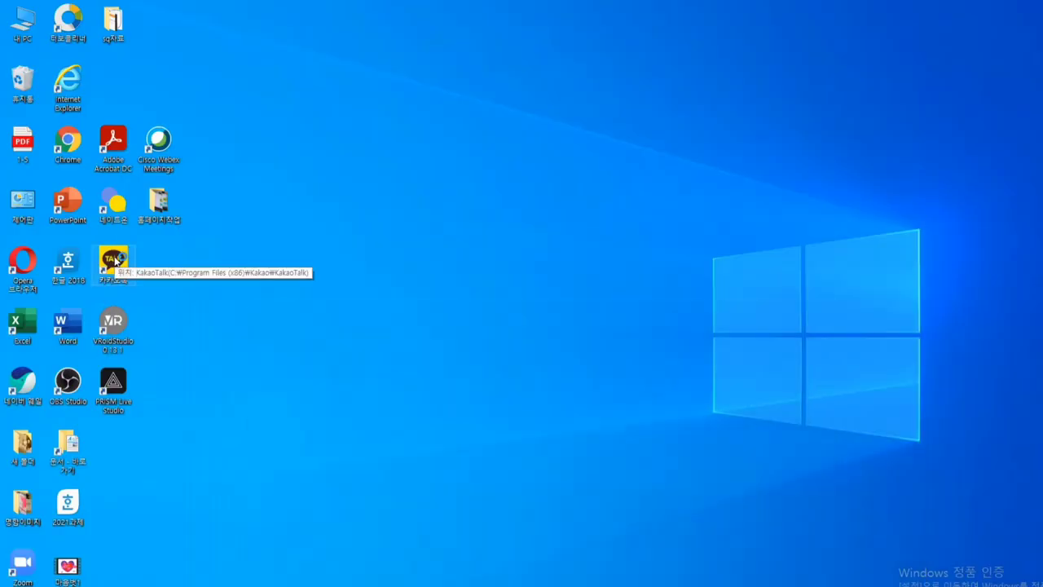
pyautogui.doubleClick(116, 261)
pyautogui.click(237, 106)
pyautogui.doubleClick(325, 139)
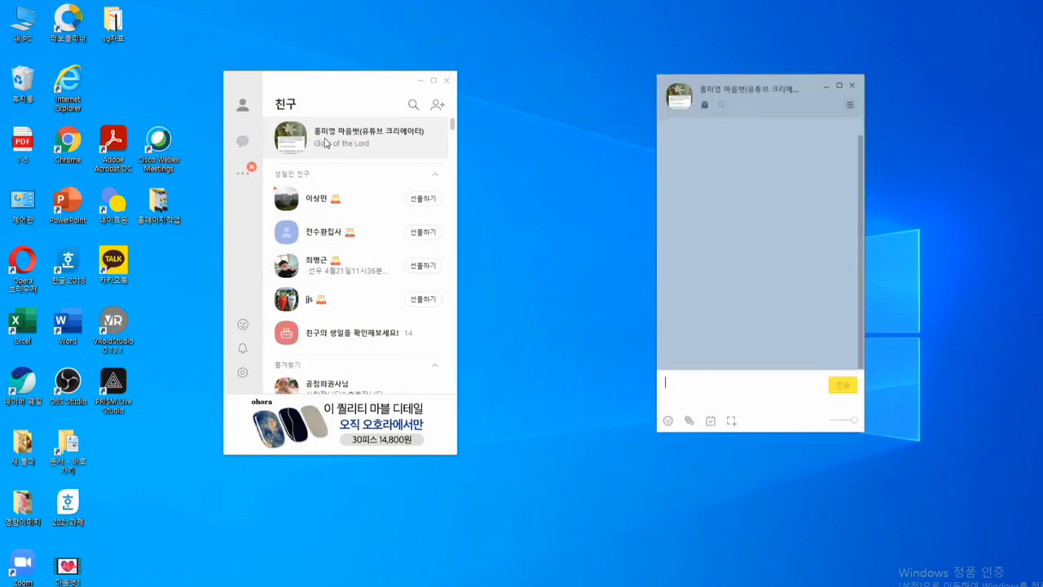
pyautogui.click(748, 358)
# - Save all photos of the bundled set to the desktop folder (바탕 화면)
pyautogui.click(610, 408)
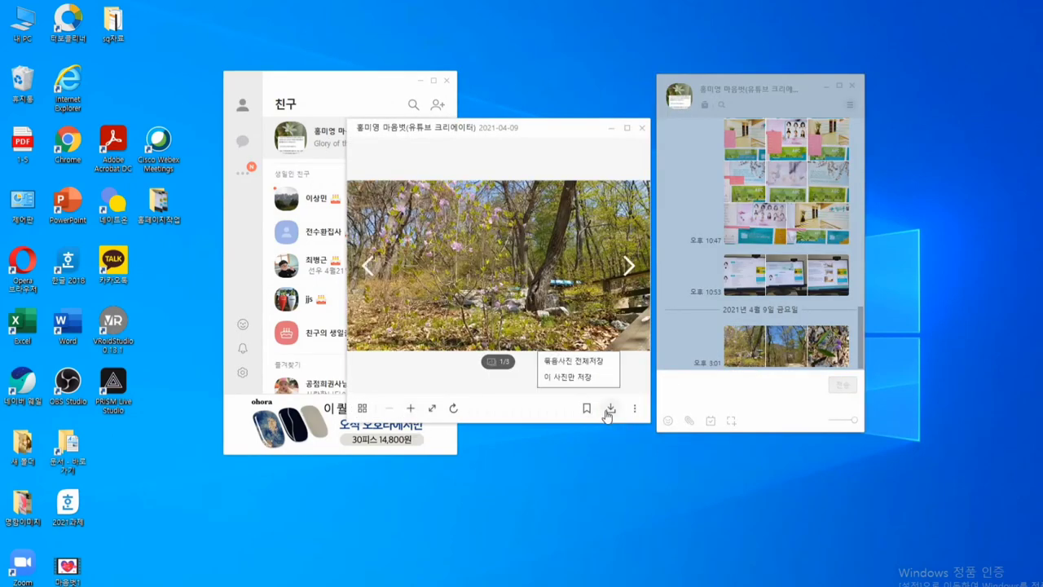
pyautogui.click(588, 364)
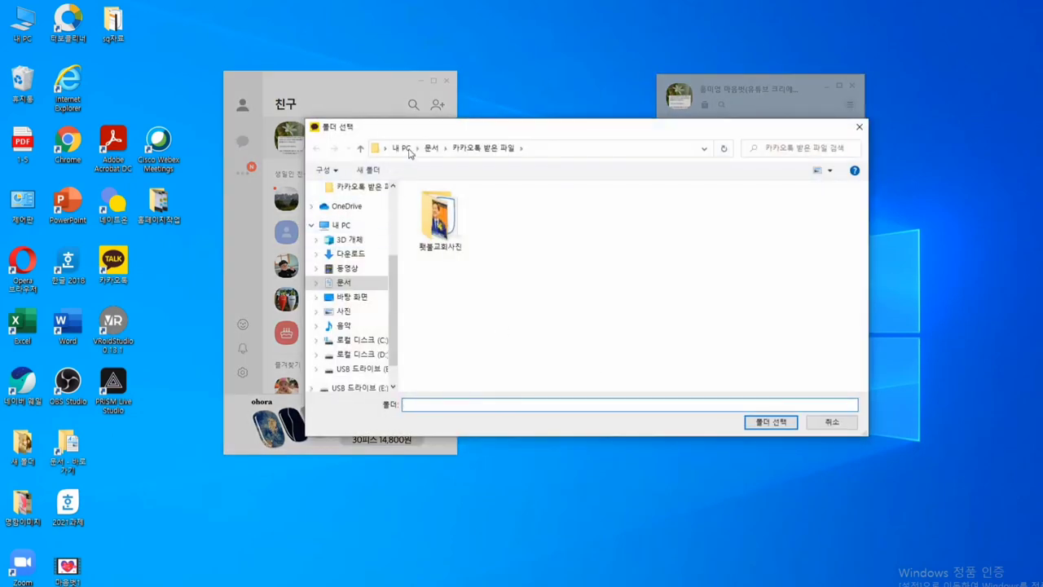
pyautogui.click(417, 148)
pyautogui.click(440, 214)
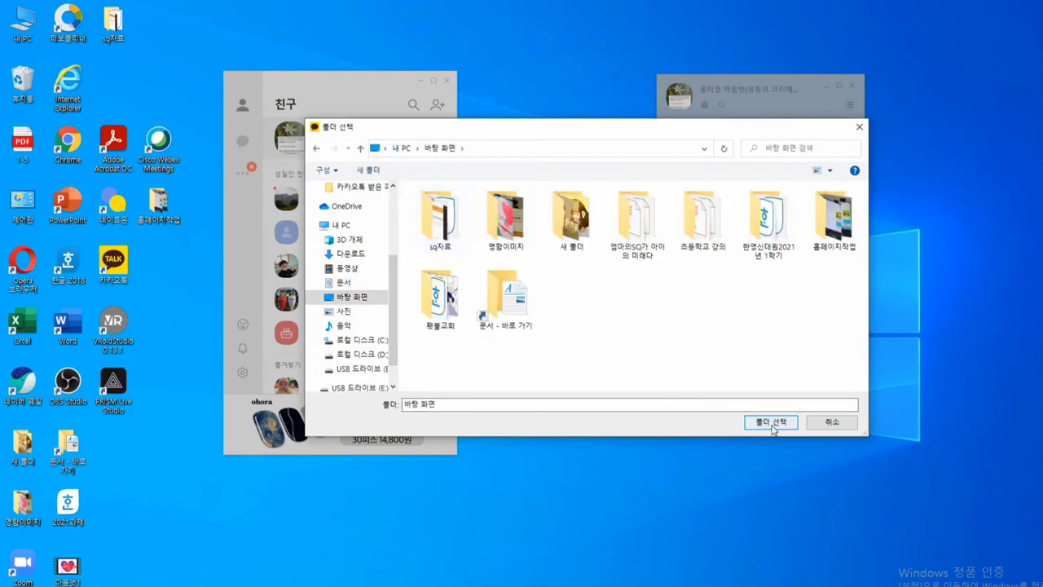
pyautogui.click(771, 423)
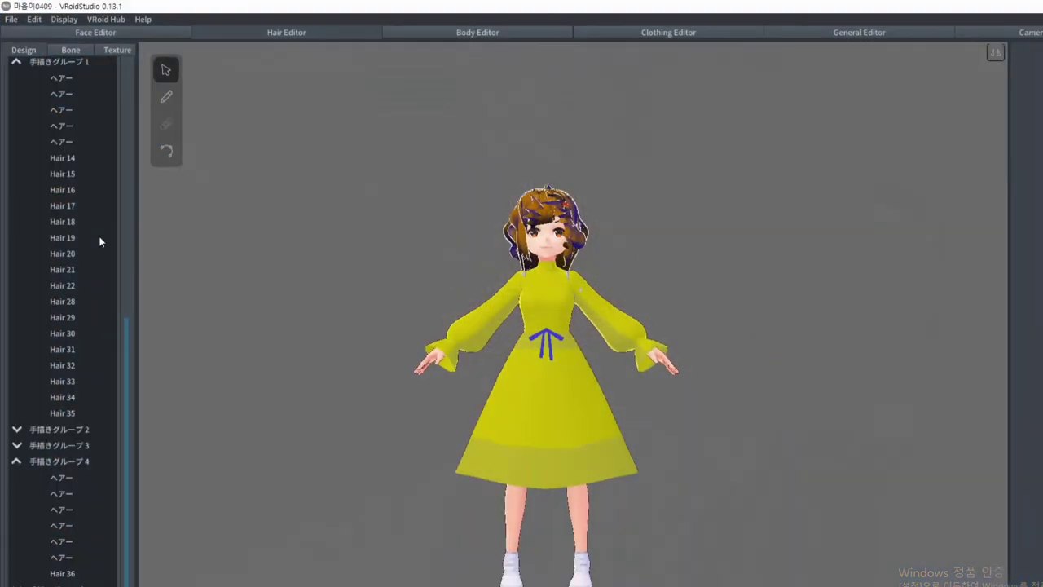
# - Switch back to VRoidStudio, raise the avatar in the camera view and open the Background settings
pyautogui.click(1029, 34)
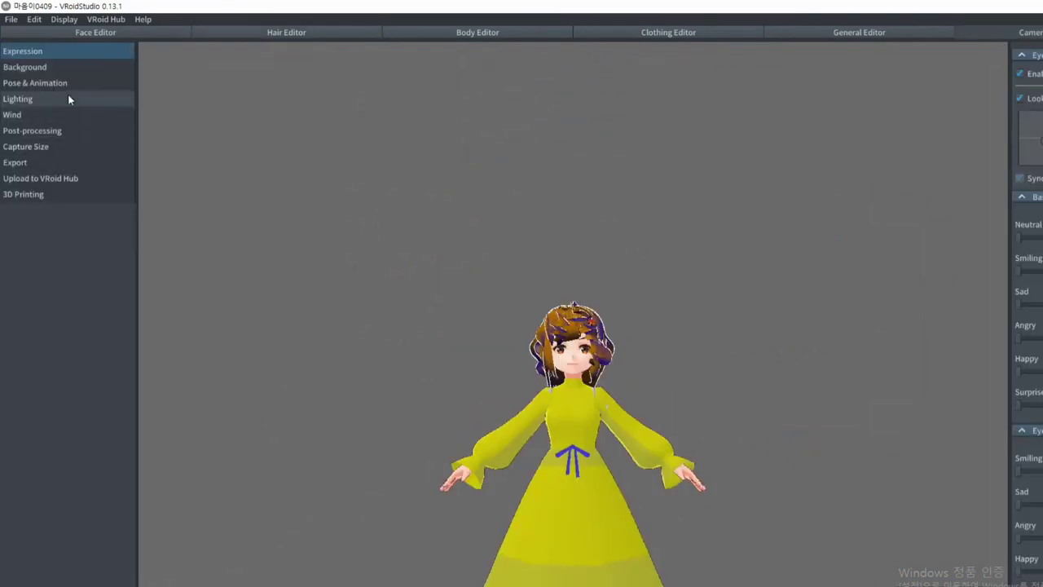
pyautogui.click(887, 34)
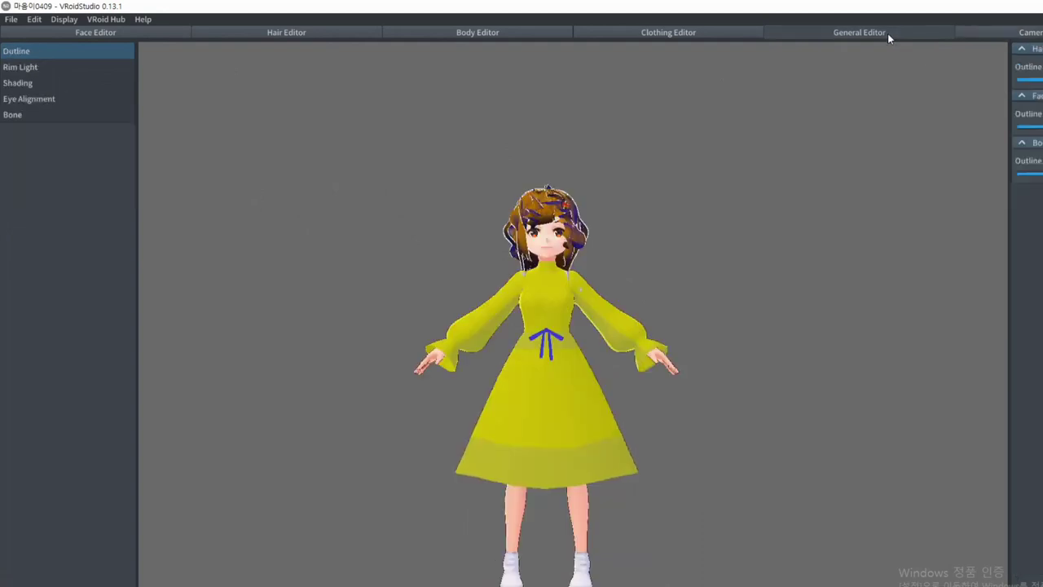
pyautogui.click(1036, 35)
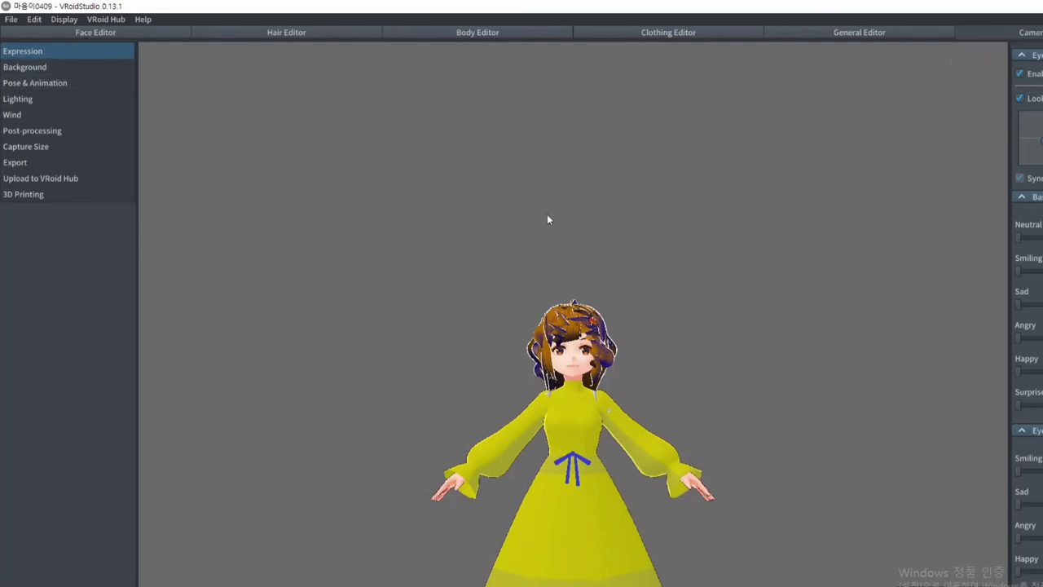
pyautogui.moveTo(584, 395); pyautogui.dragTo(582, 296, button='middle')
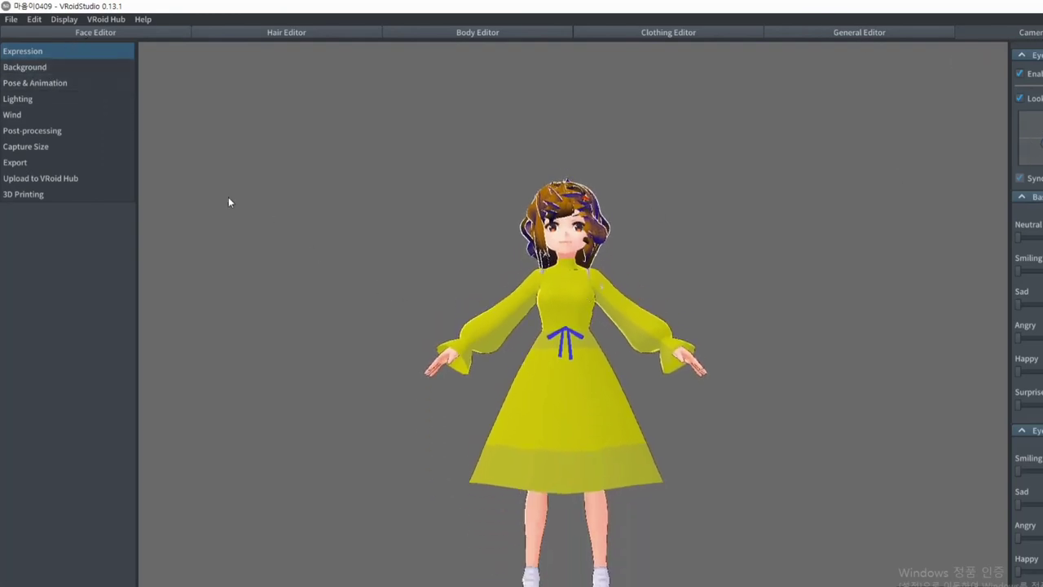
pyautogui.click(35, 68)
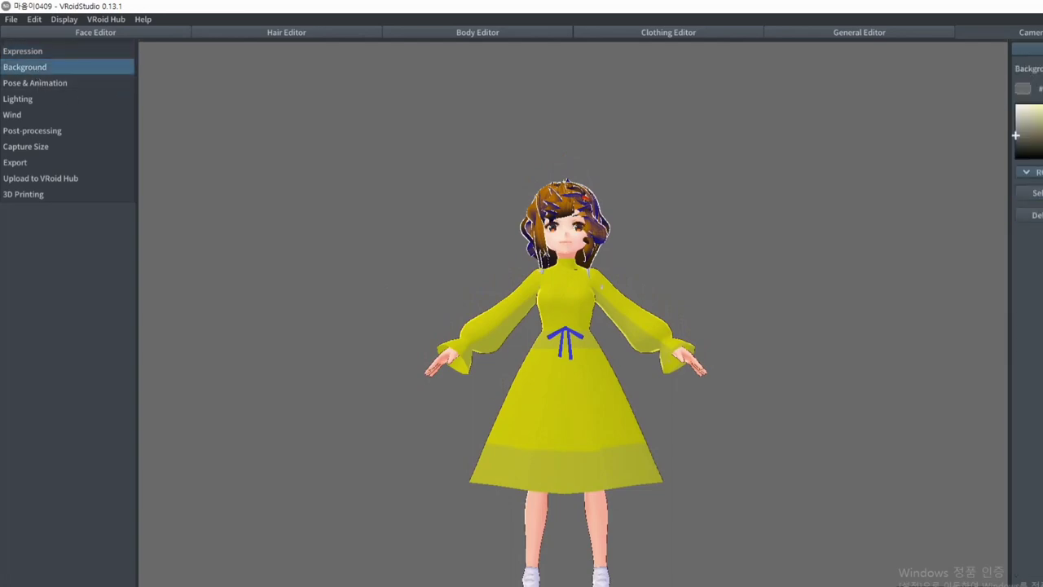
# - Set the desktop photo KakaoTalk_20210409_150103594 as the background image
pyautogui.click(1033, 193)
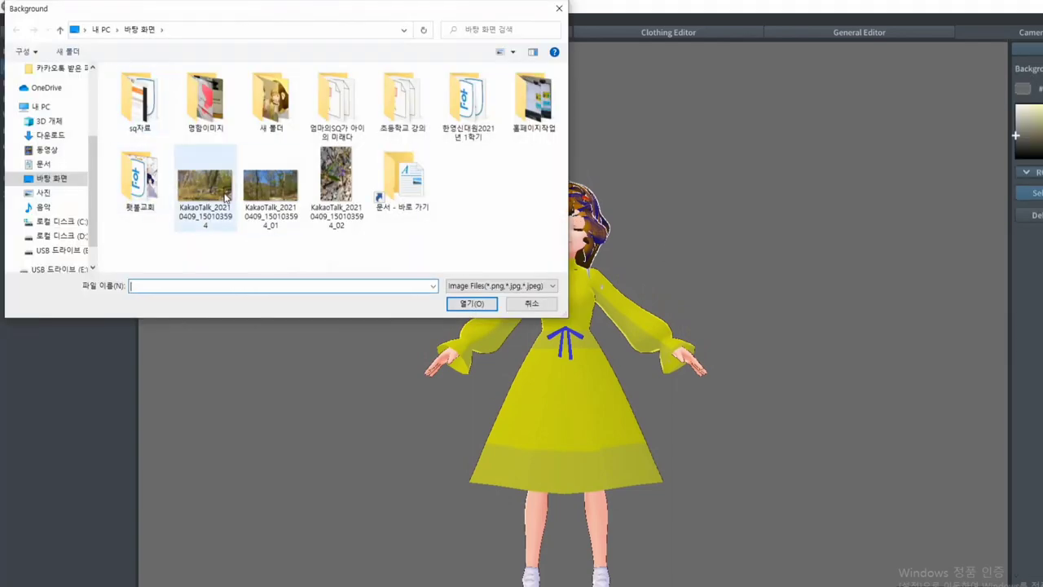
pyautogui.click(227, 196)
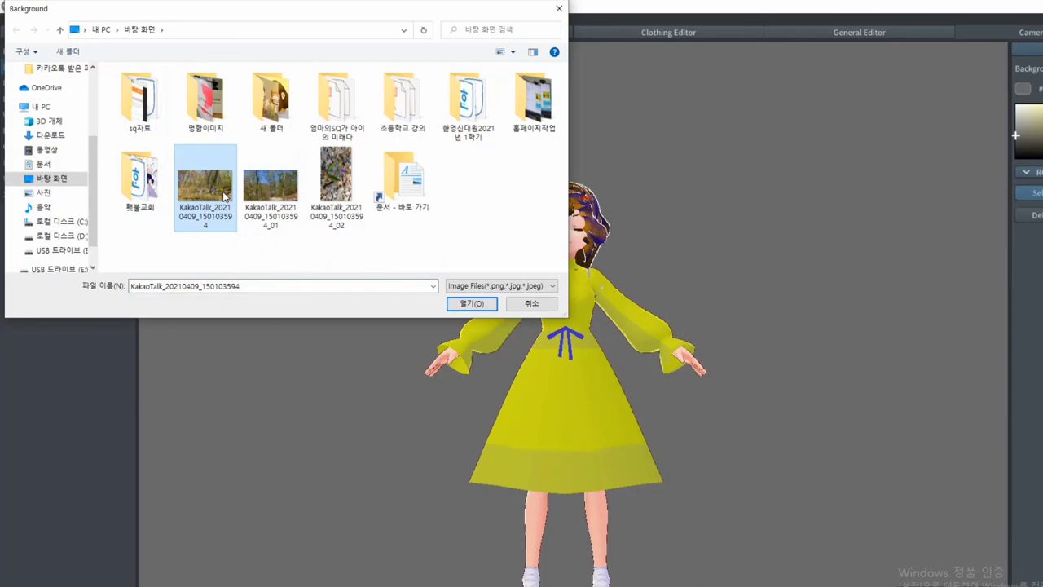
pyautogui.click(471, 303)
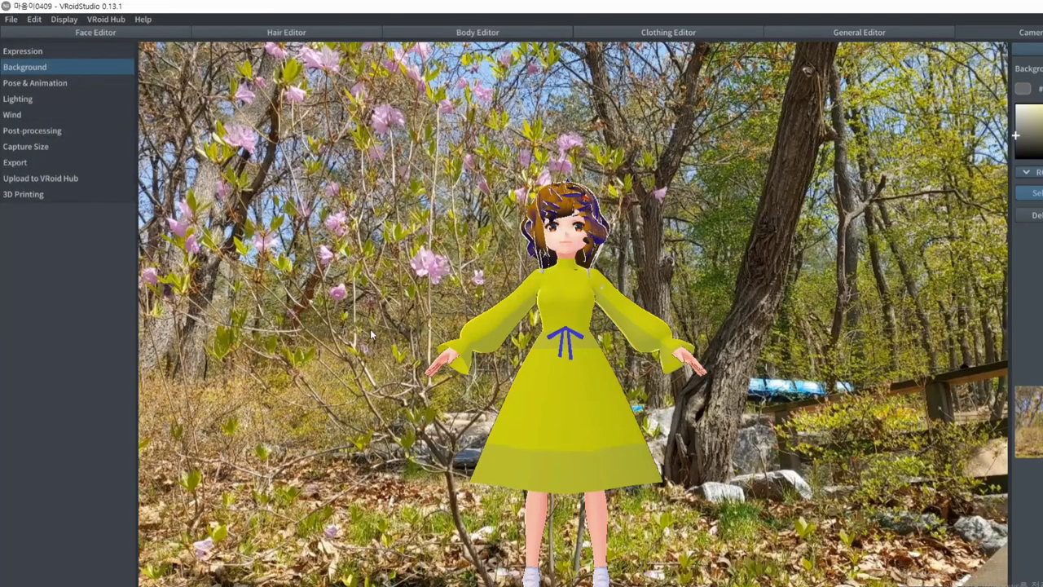
# - Set KakaoTalk_20210409_150103594_01 as the background image and move the avatar closer to the pale bare tree trunk
pyautogui.click(1033, 194)
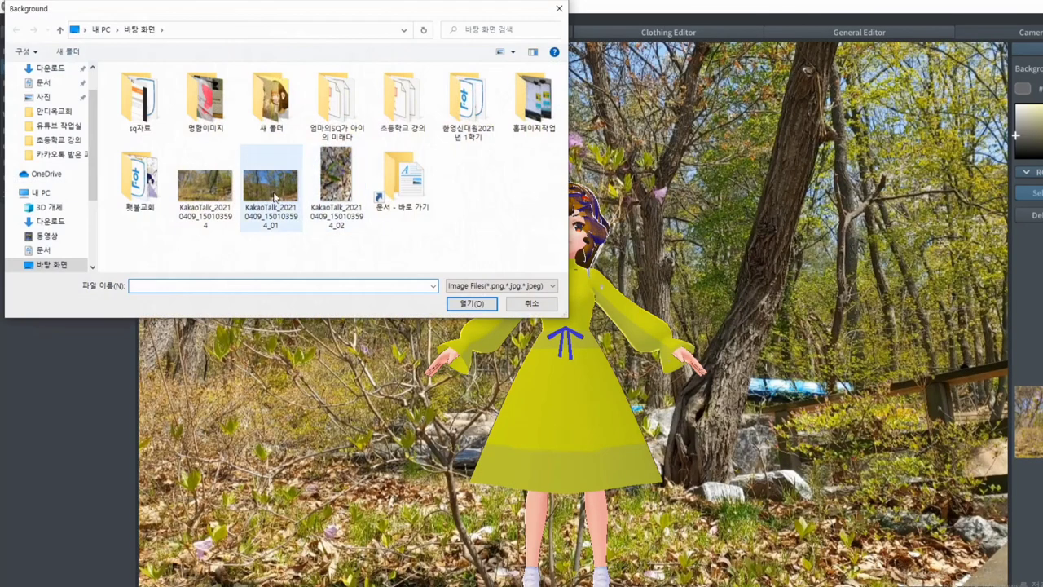
pyautogui.click(274, 195)
pyautogui.click(471, 303)
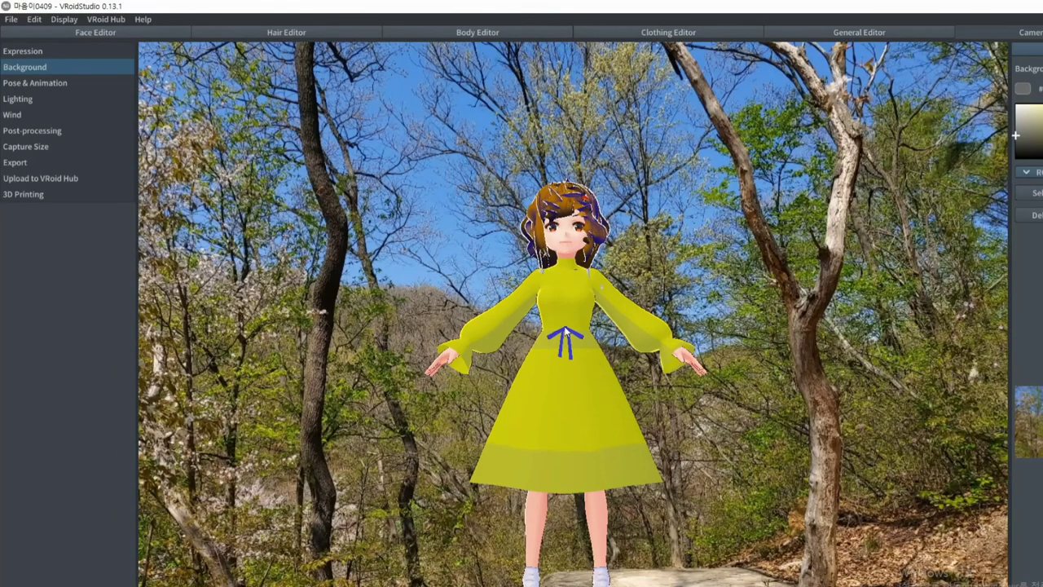
pyautogui.moveTo(567, 332); pyautogui.dragTo(674, 362, button='middle')
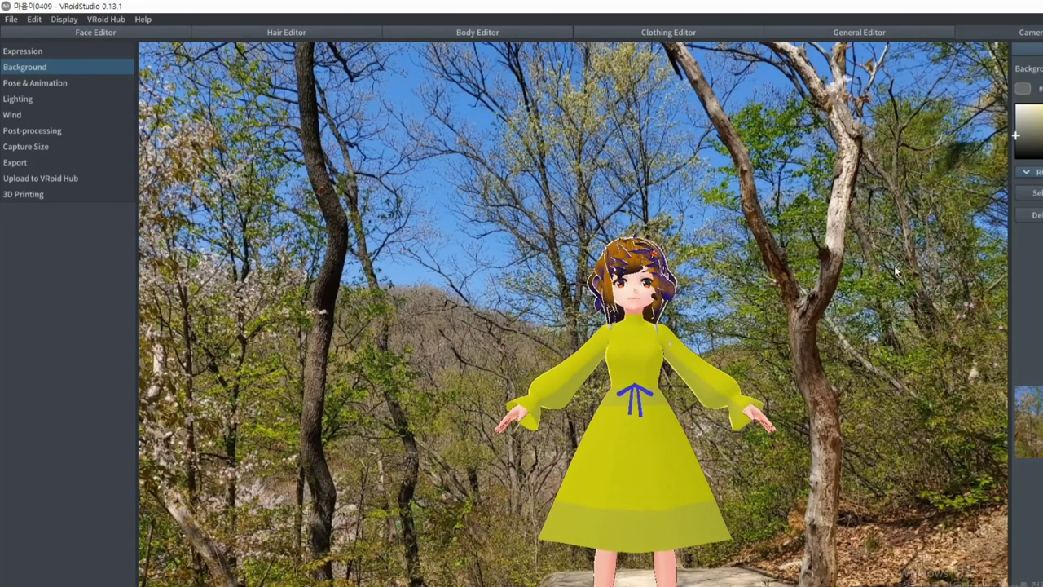